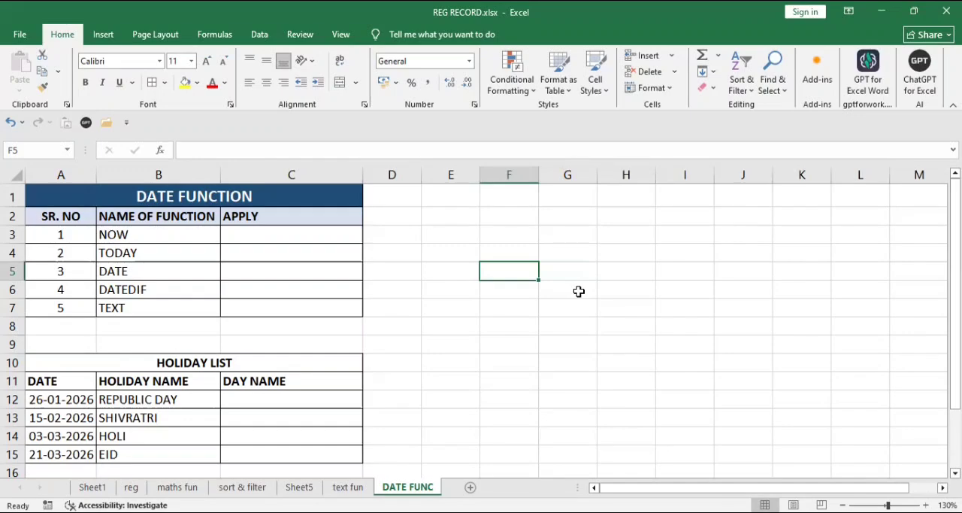
Step: Enter the formula =NOW() in cell C3, beside the NOW function name
click(167, 248)
click(168, 235)
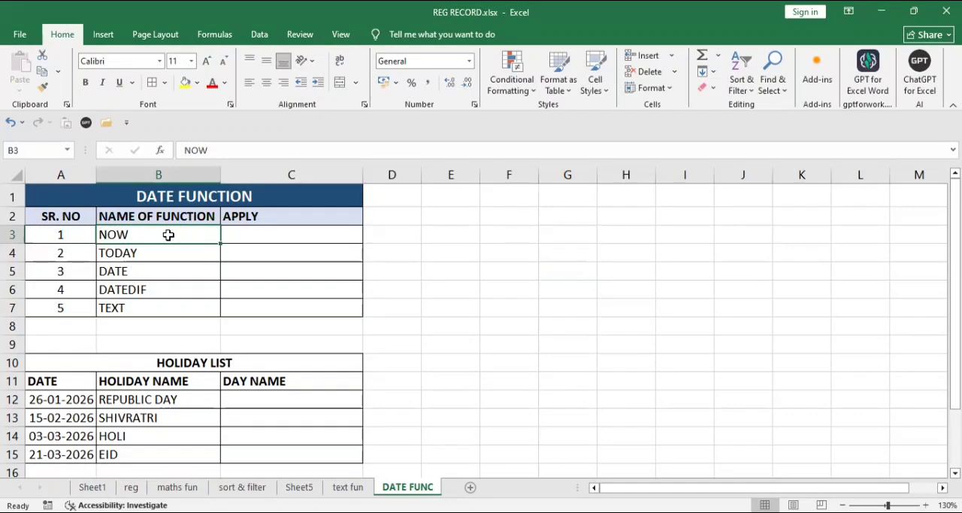
click(259, 239)
text(=)
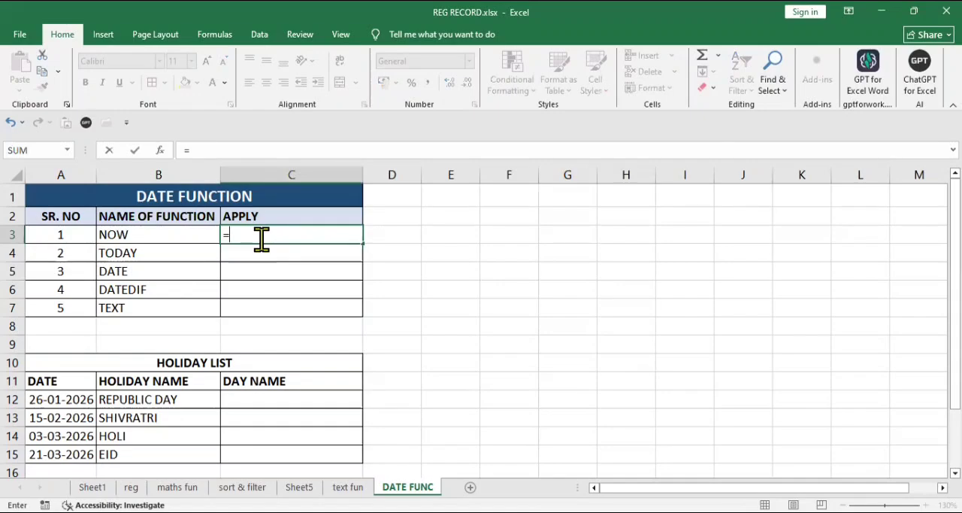
text(NOW()
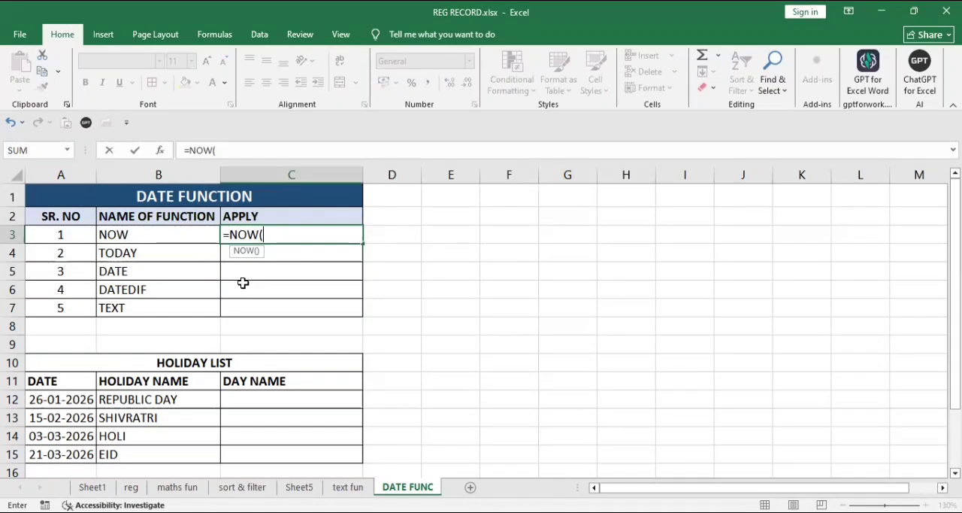
text())
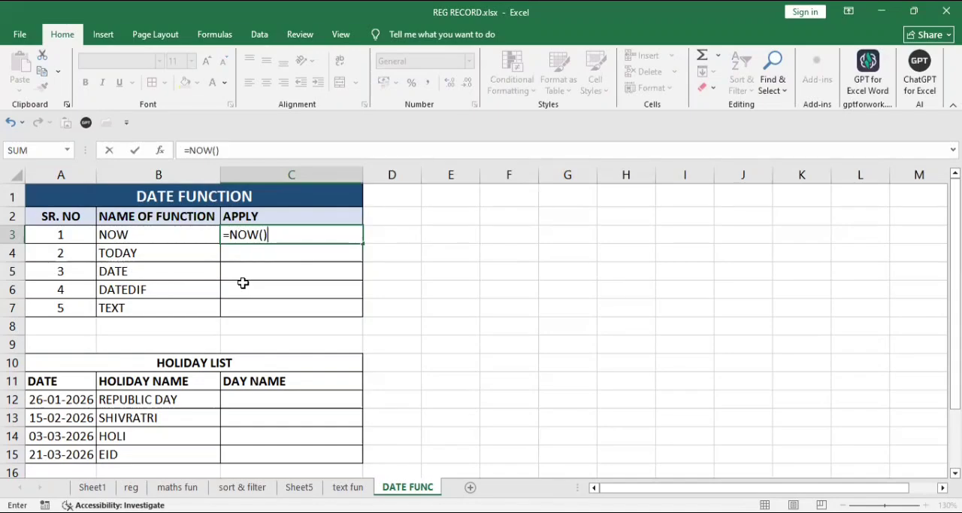
key(ctrl+Return)
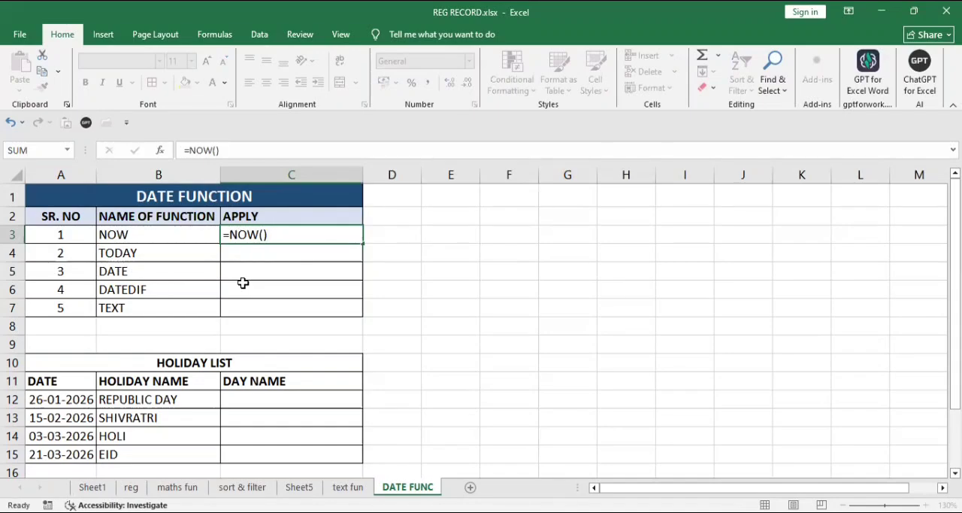
key(Return)
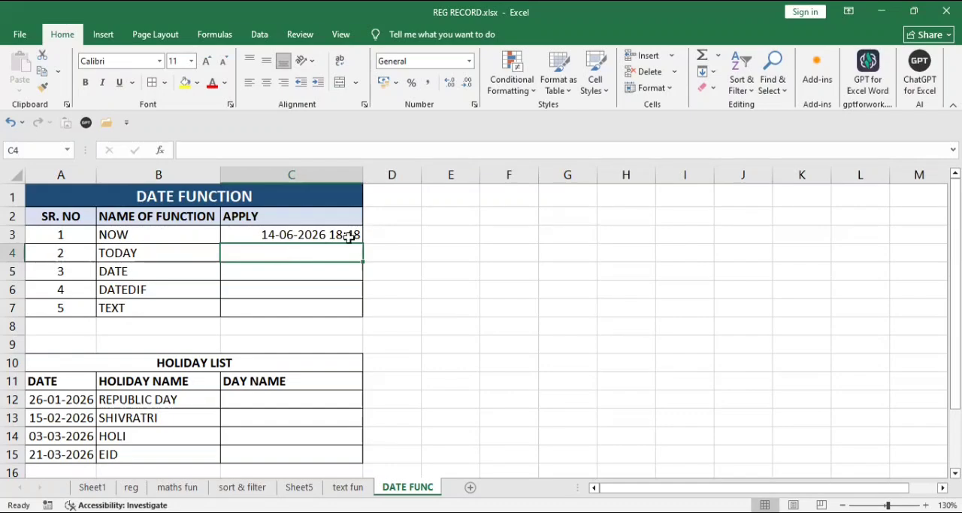
Step: Enter the note "CURRENT DATE CTRL+ ;" in cell E2
click(439, 216)
text(CURR)
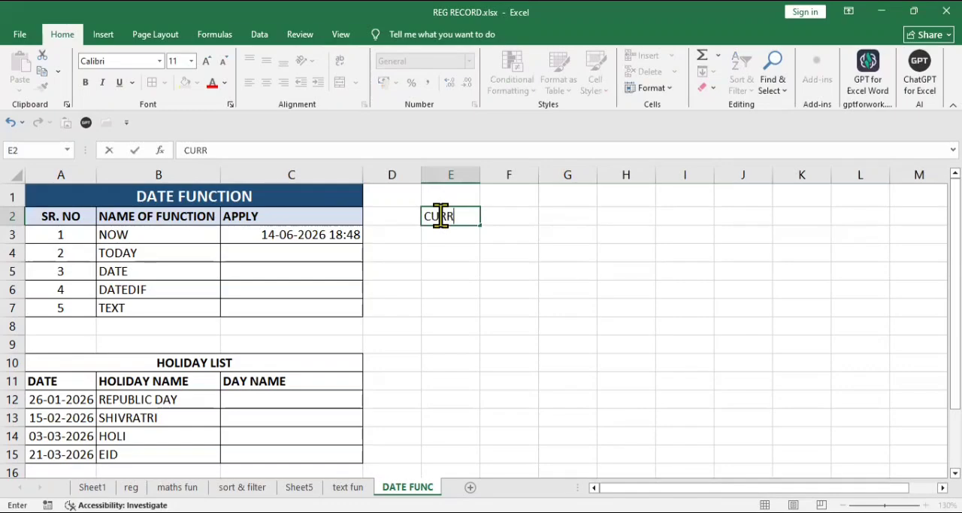
text(ENT DAT)
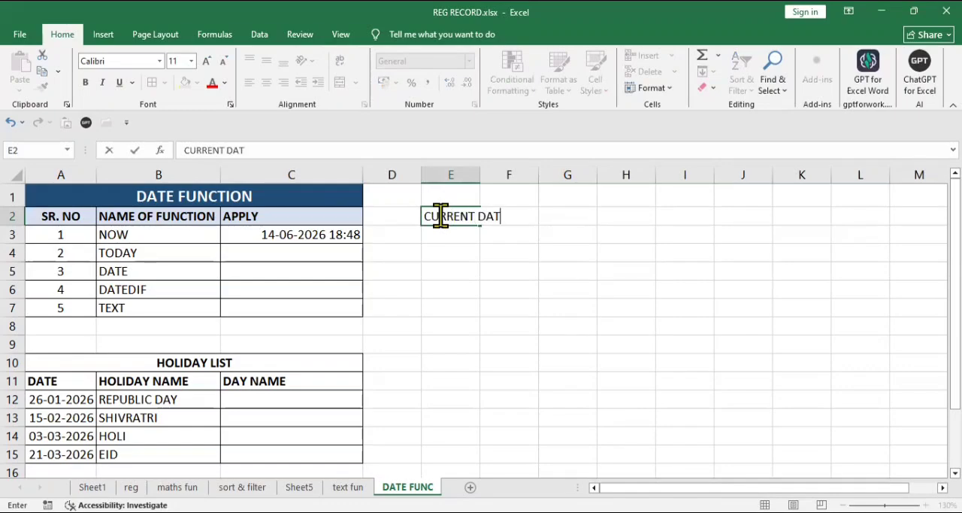
text(E CTRL+;)
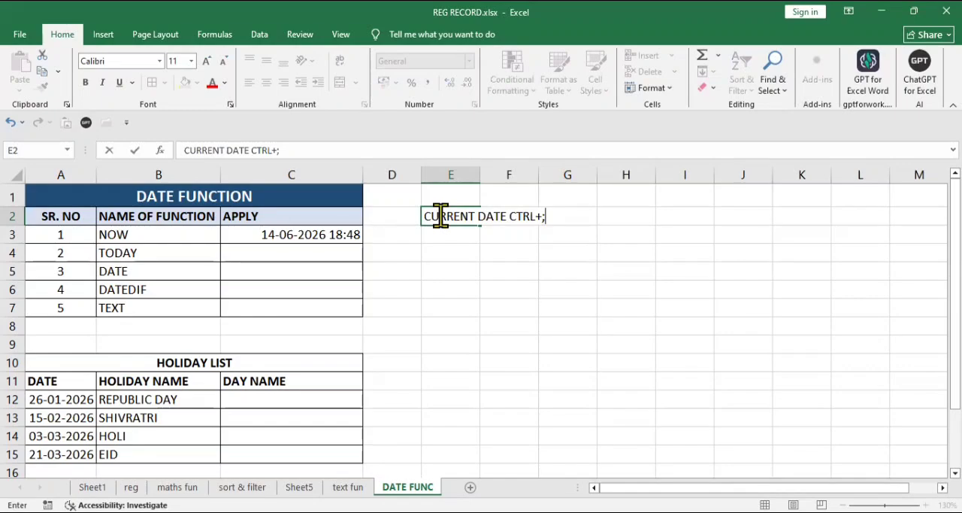
key(Left)
key(Return)
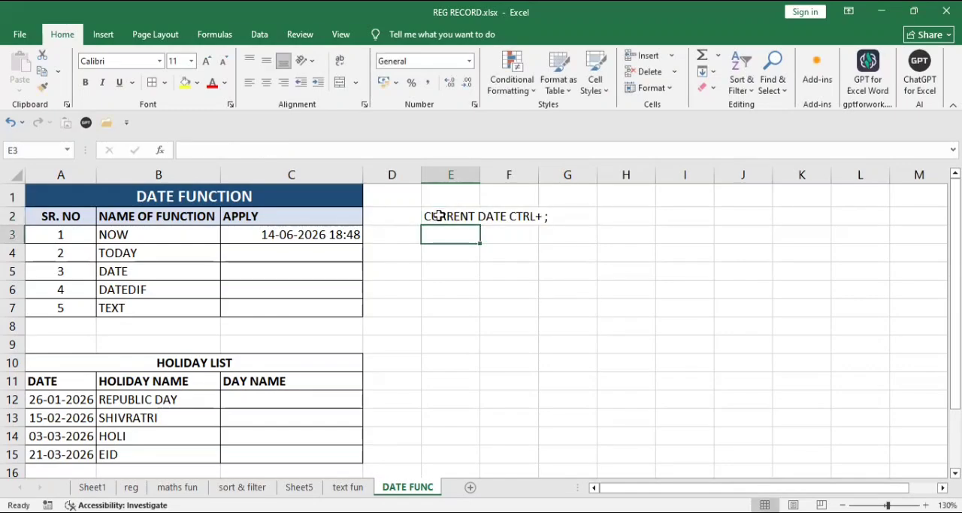
Step: Enter the note "CURRENT TIME CTRL+SHIFT+ :" in cell E3
text(CUTTE)
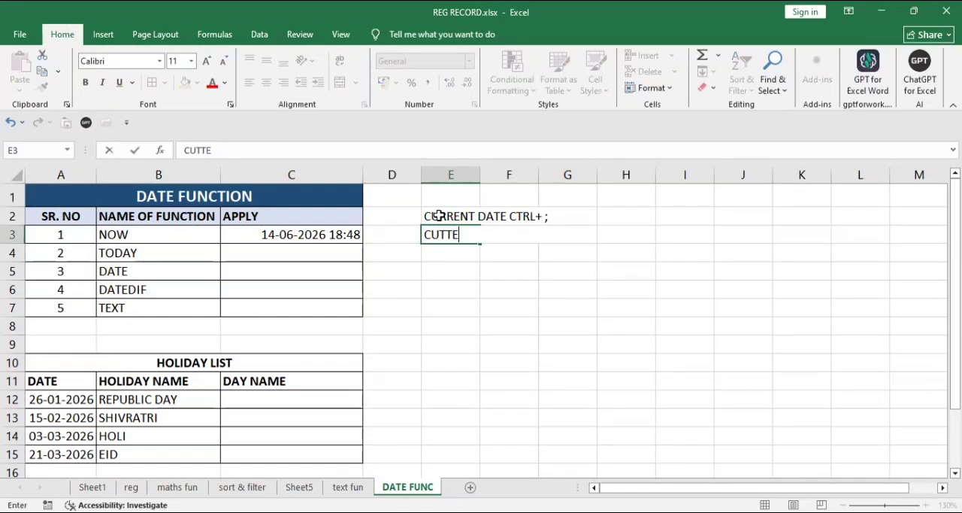
text(NT)
key(BackSpace)
key(BackSpace)
key(BackSpace)
key(BackSpace)
key(BackSpace)
text(RRENT TIME)
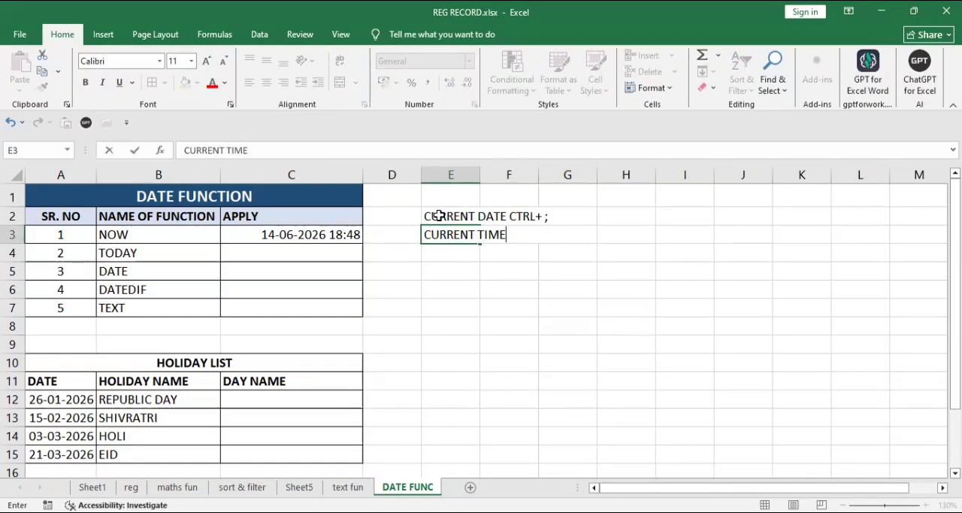
text( CTRL+SHI)
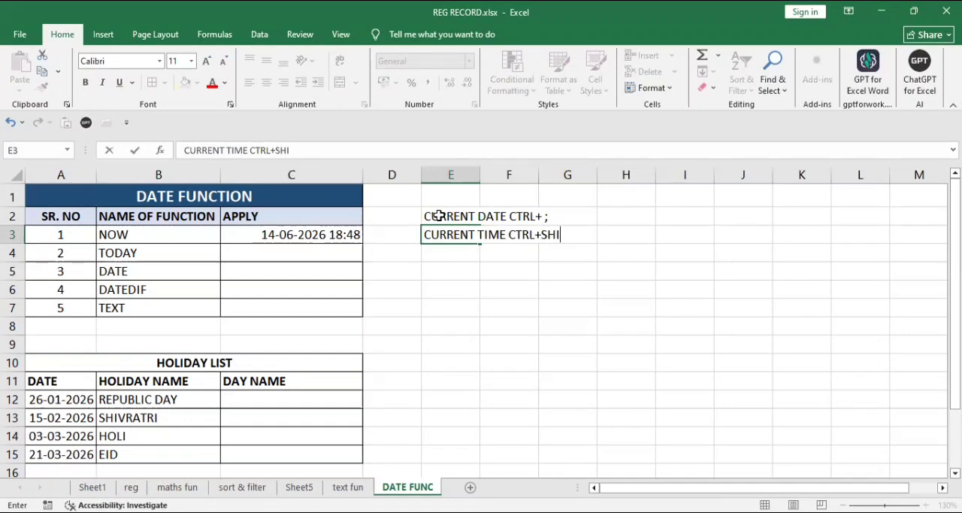
text(FT+ :)
Step: Insert the current date in cell H2 and the current time in cell H3 as static values
click(641, 210)
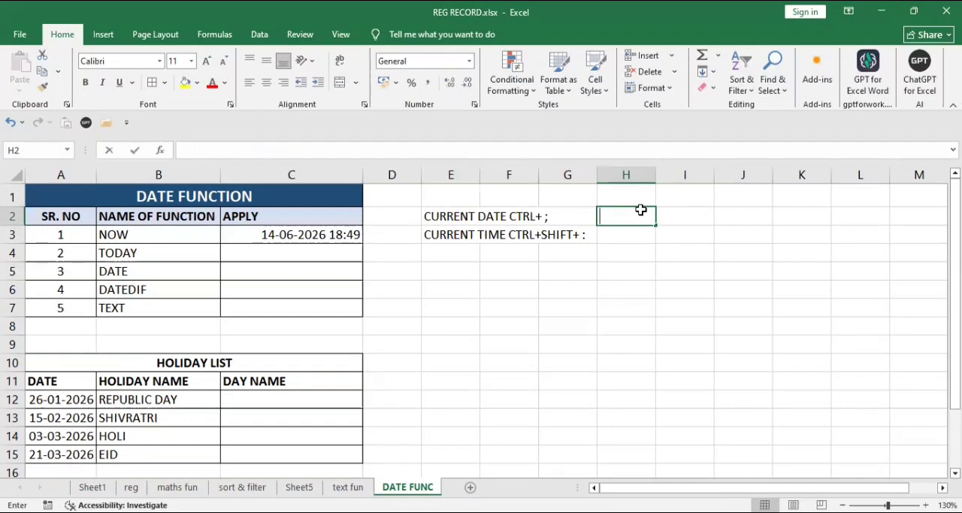
key(ctrl+semicolon)
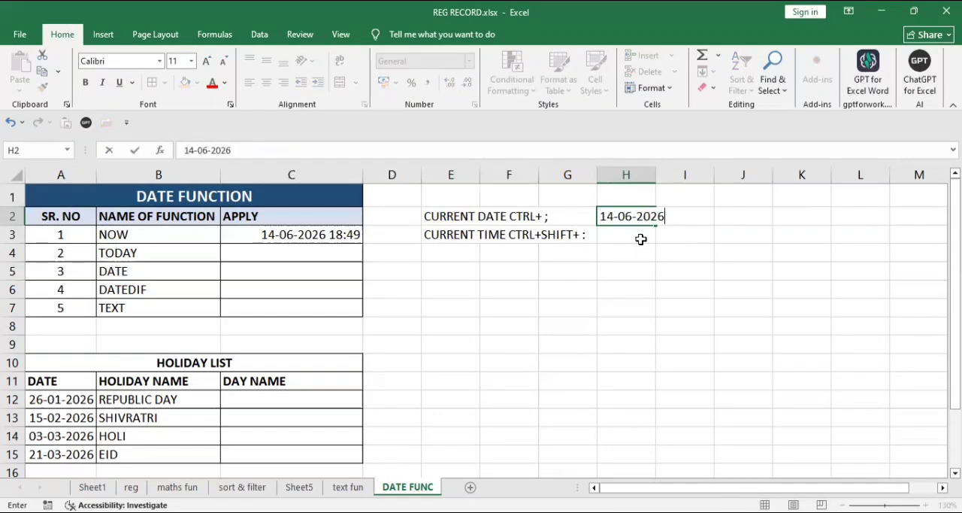
click(640, 239)
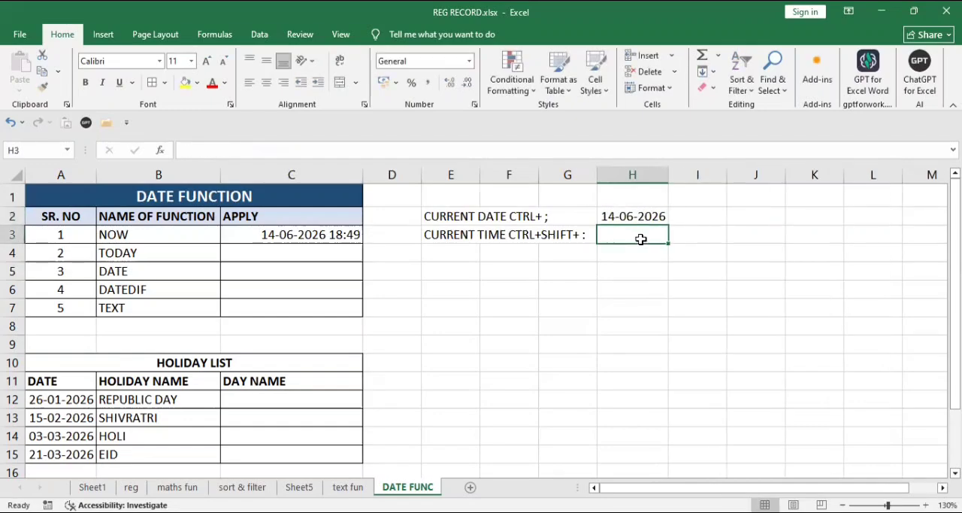
key(ctrl+shift+semicolon)
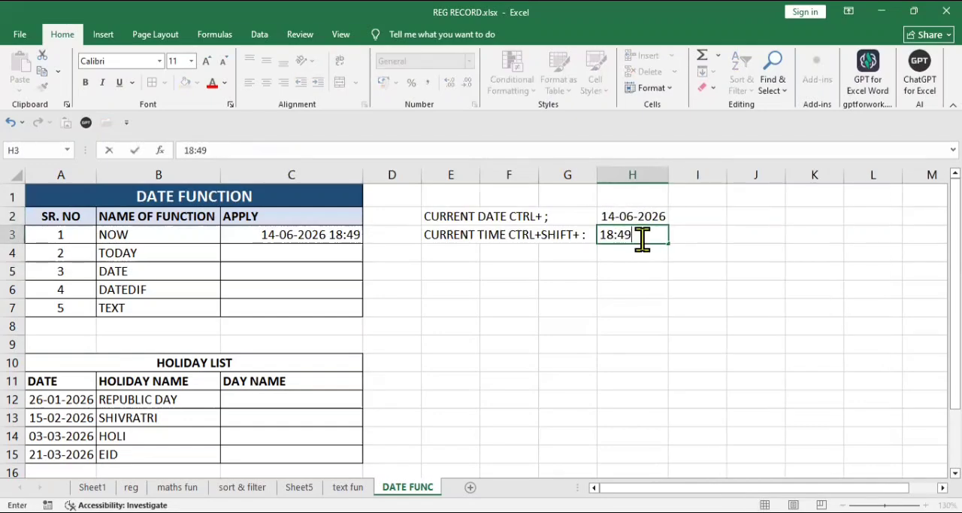
click(499, 302)
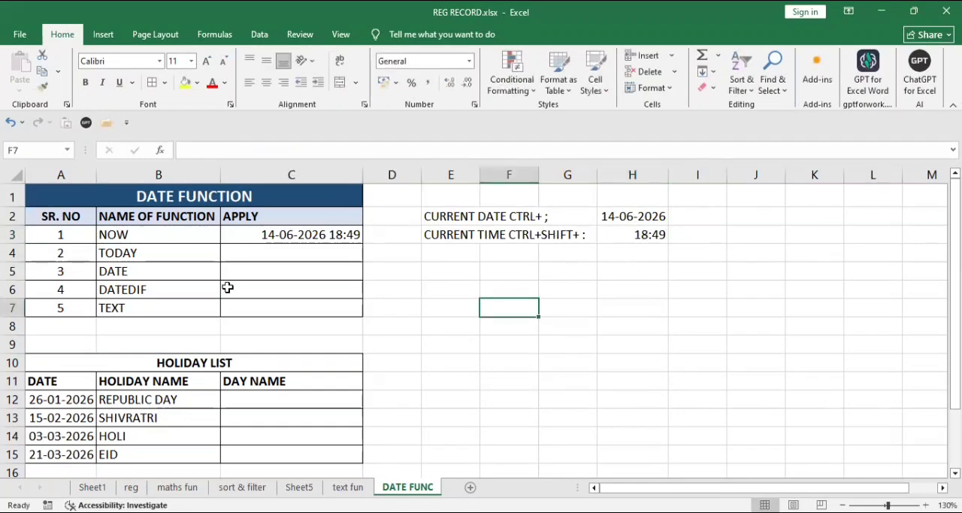
Step: Enter the formula =TODAY() in cell C4, beside the TODAY function name
click(196, 238)
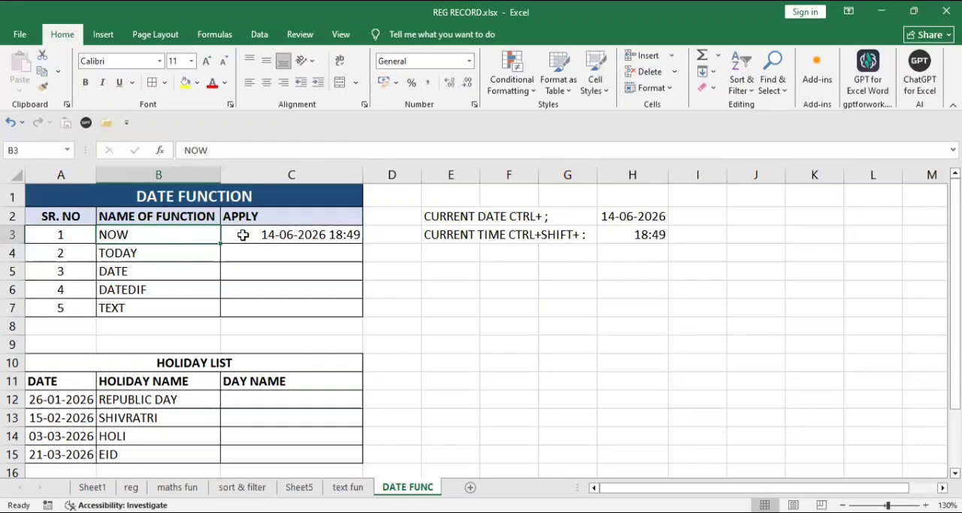
click(299, 236)
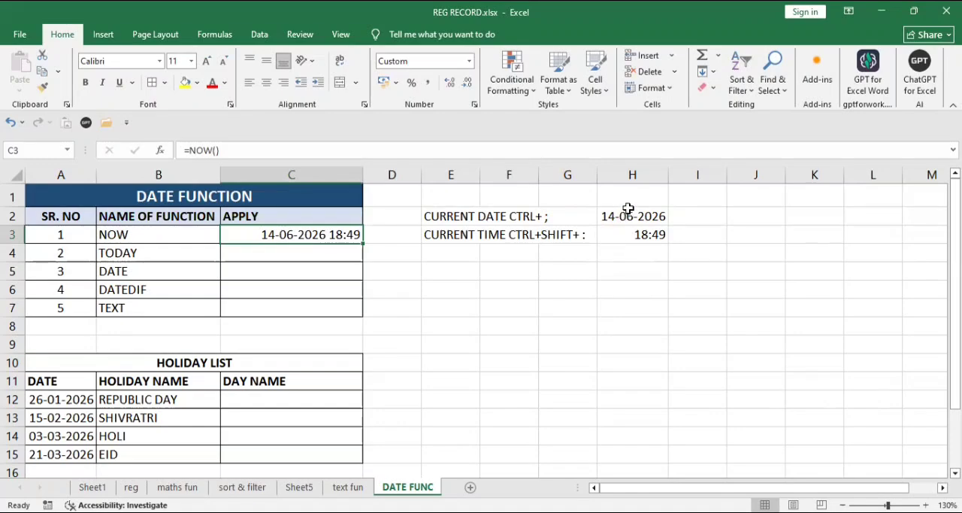
click(275, 255)
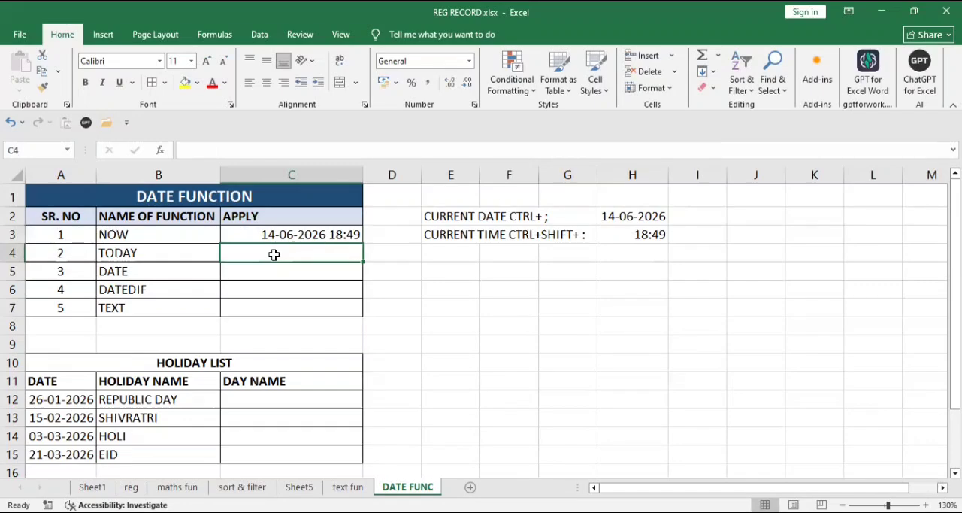
text(=)
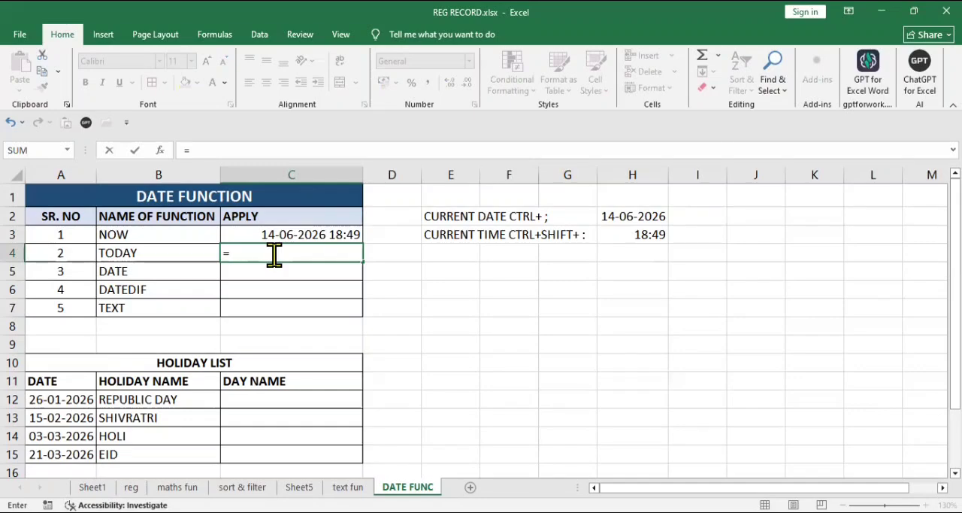
text(TO)
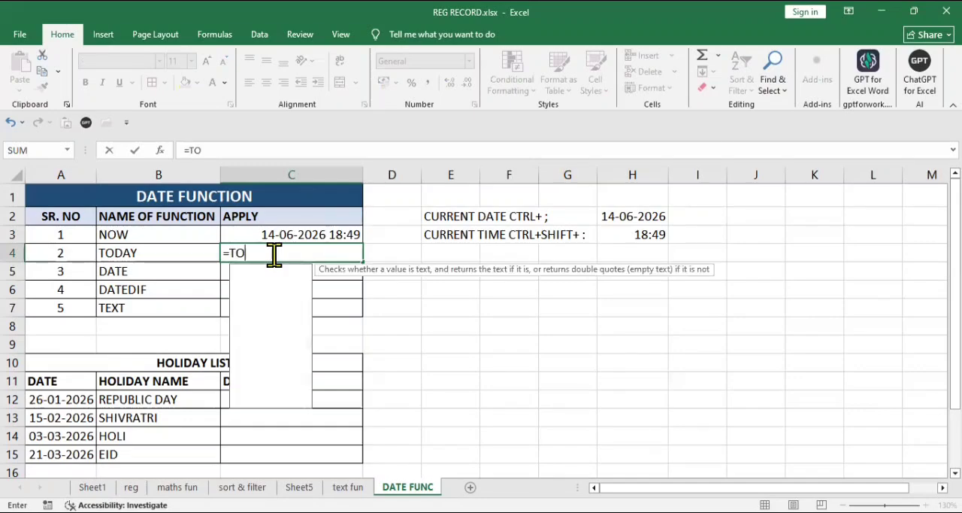
text(DAY()
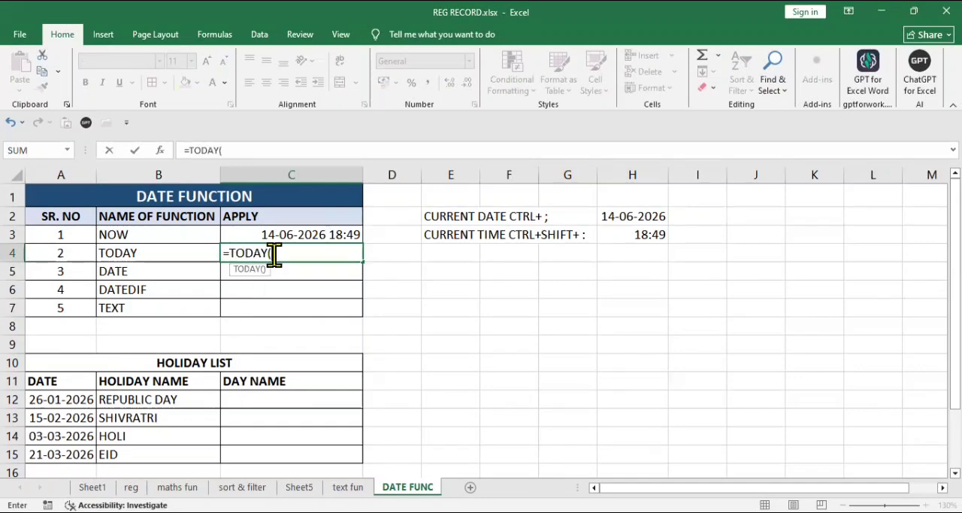
text())
key(Return)
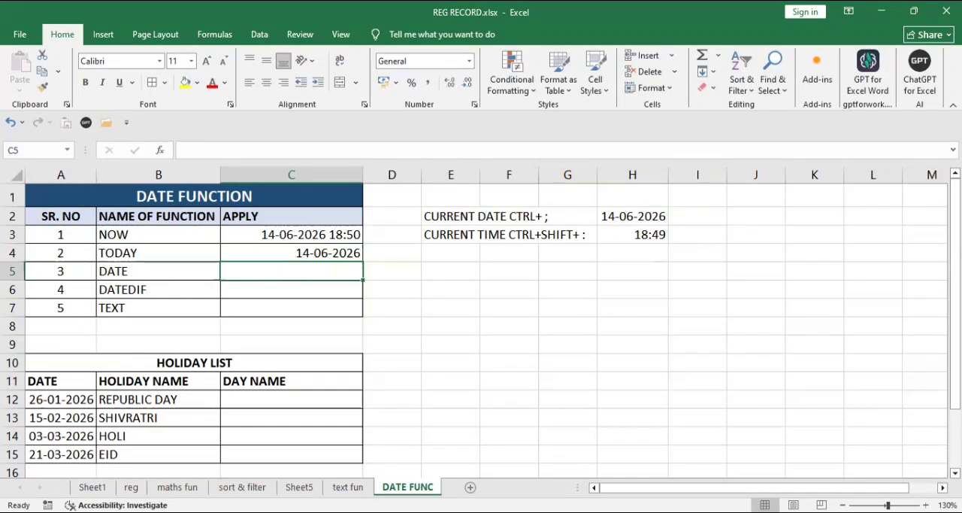
Step: Enter the dot-separated date 01.6.26 in cell F5
click(504, 270)
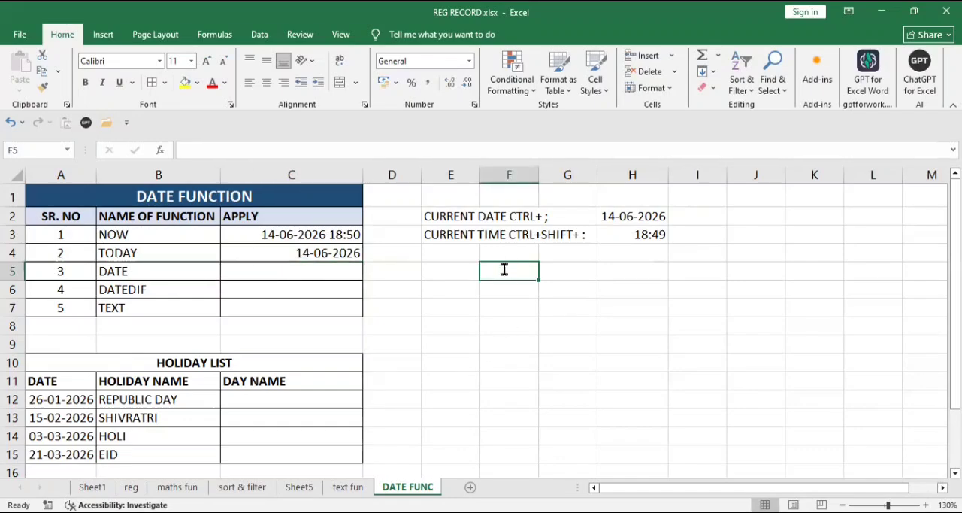
text(01.)
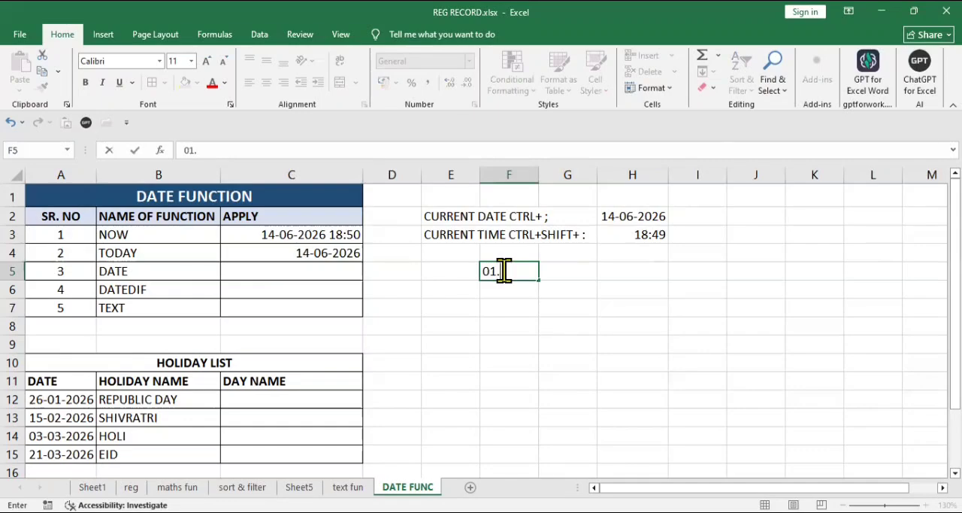
text(6.26)
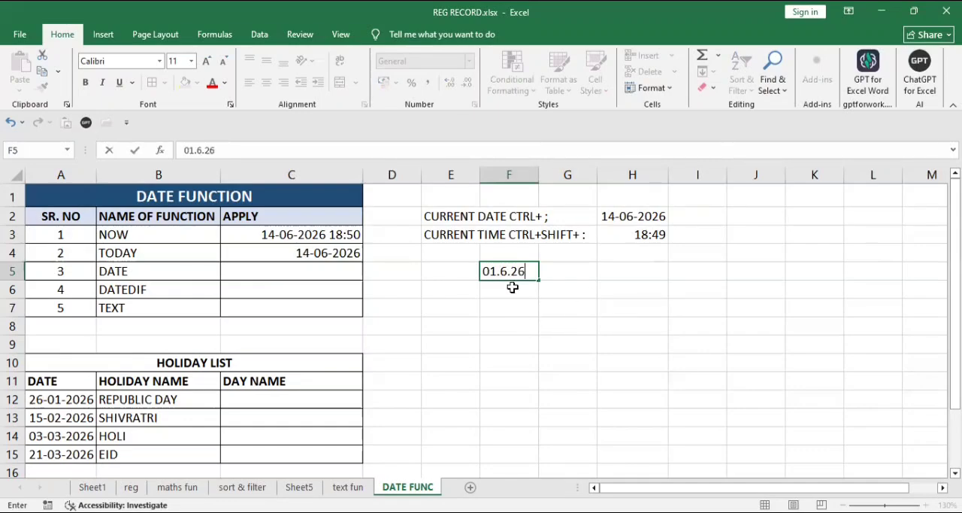
click(512, 286)
Step: Enter the hyphen-separated date 01-06-2026 in cell G5
click(566, 269)
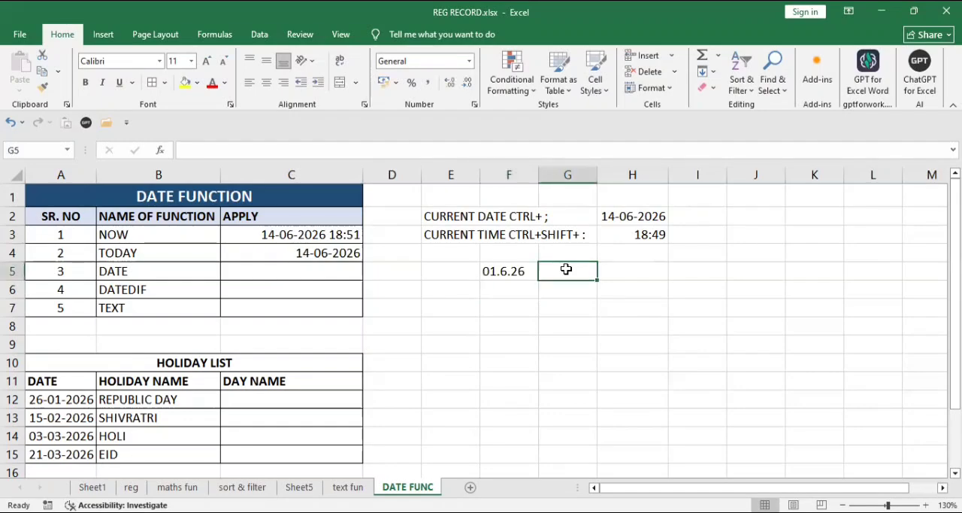
text(01)
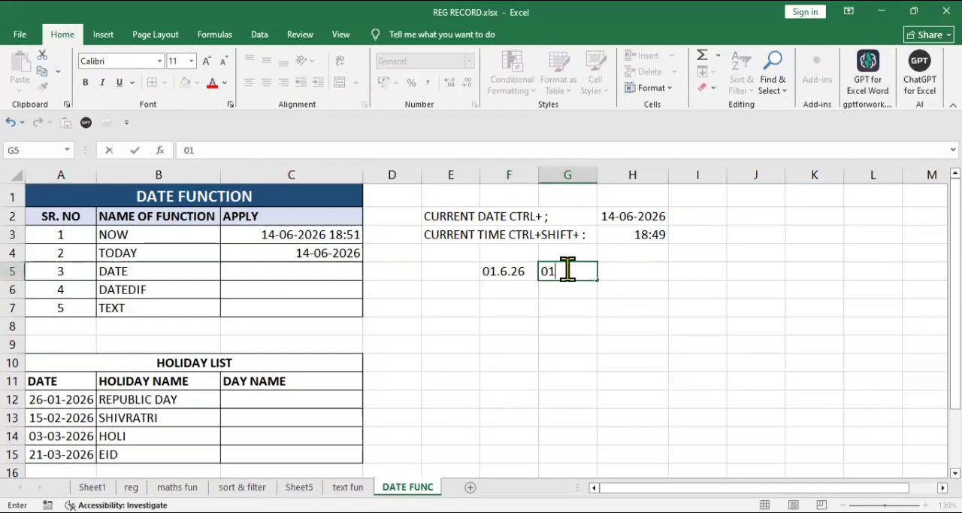
text(-06-2026)
key(Return)
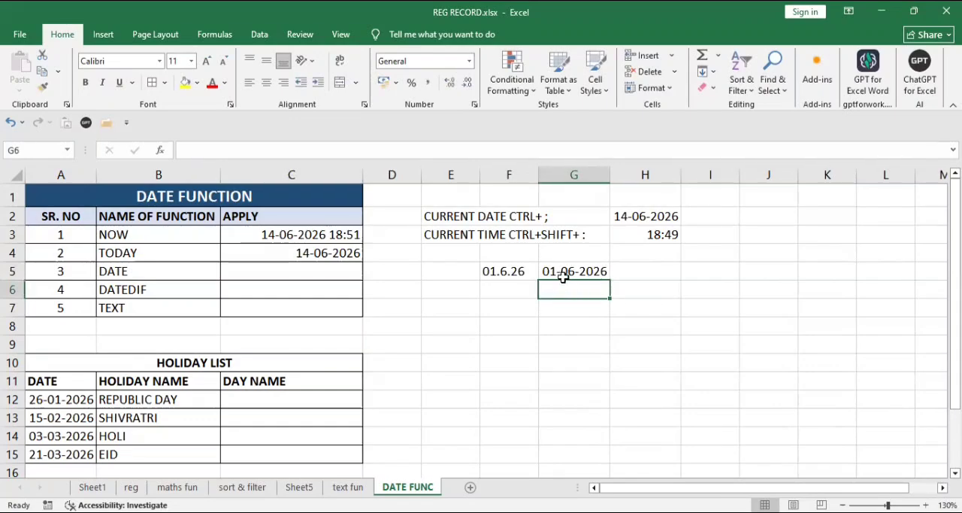
Step: Change the dot-separated date in cell F5 to 01.06.2026, with a two-digit month and four-digit year
double_click(505, 269)
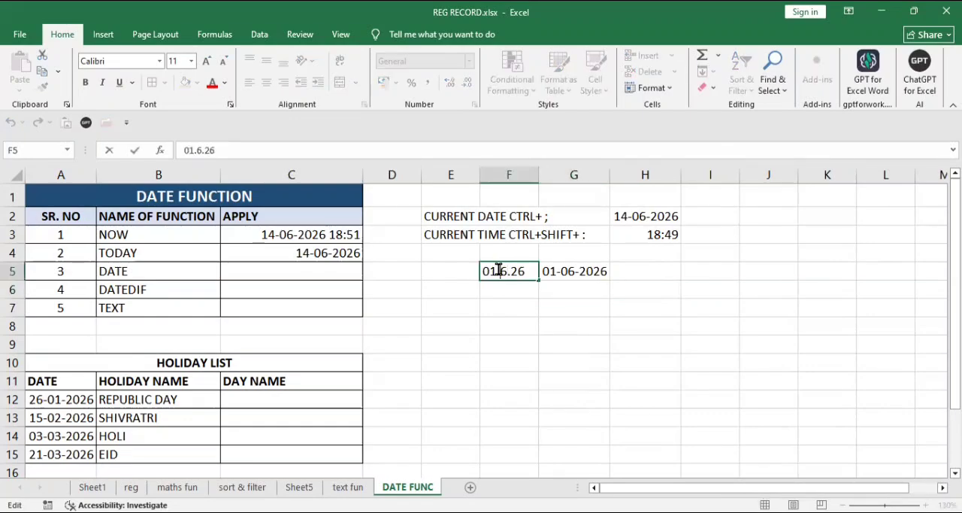
click(497, 270)
text(0)
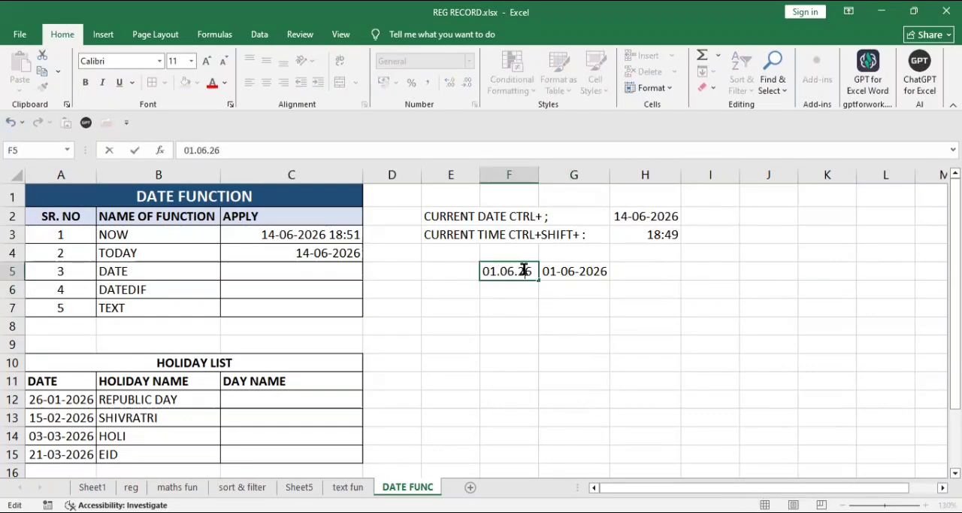
click(524, 271)
text(20)
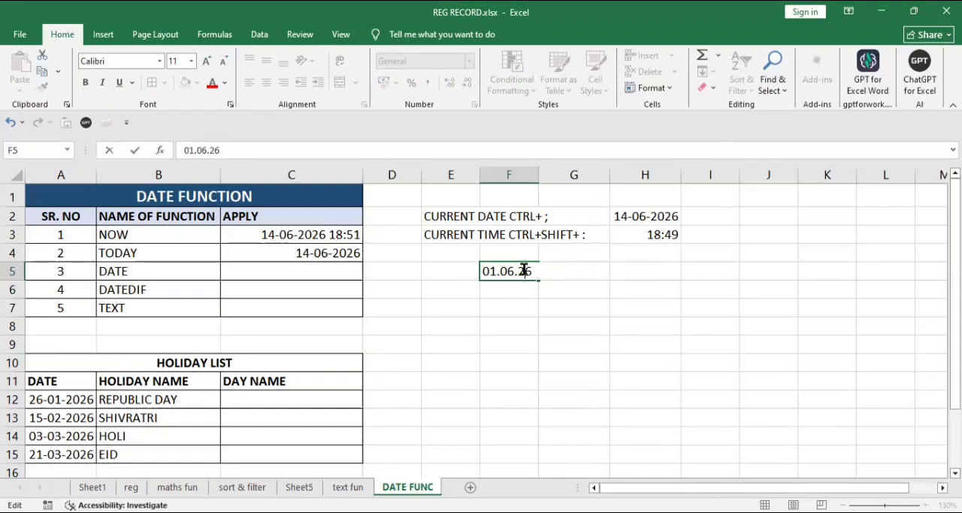
key(BackSpace)
key(BackSpace)
text(02)
click(517, 309)
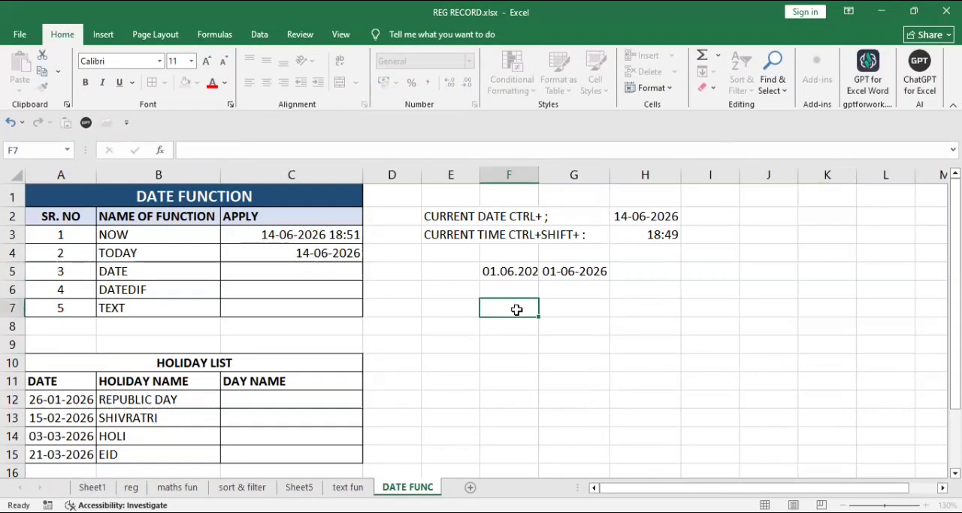
Step: Fit column F to its contents and fill the dates in F5 and G5 down through row 9
double_click(539, 175)
drag(519, 272, 531, 309)
click(531, 311)
click(540, 269)
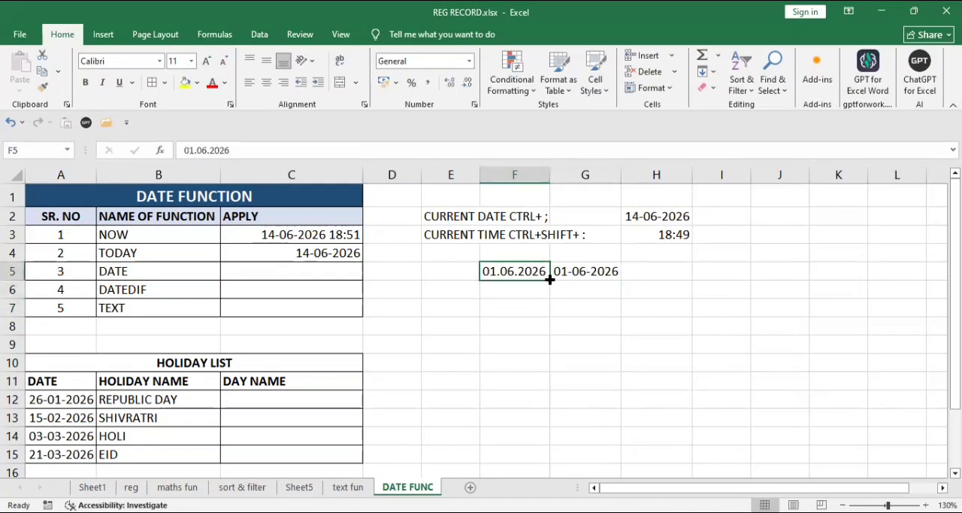
drag(549, 279, 552, 344)
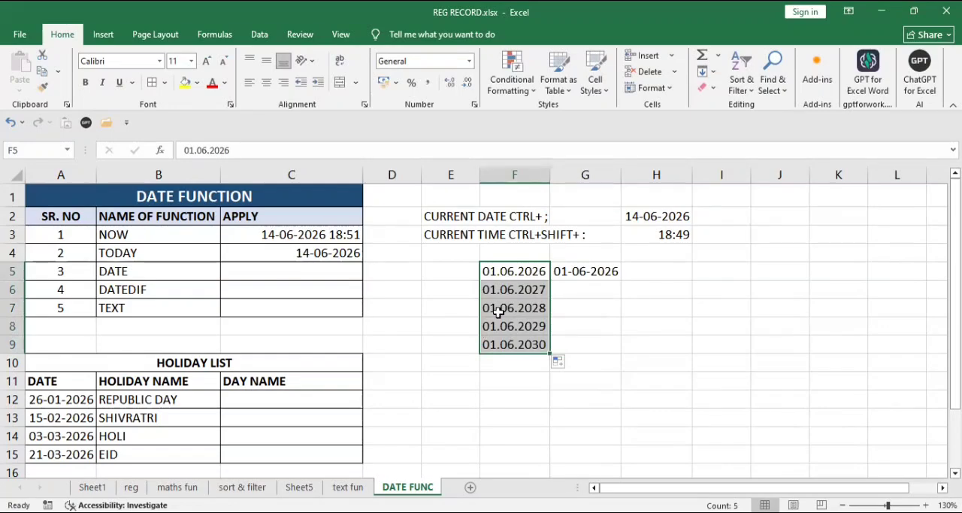
click(592, 270)
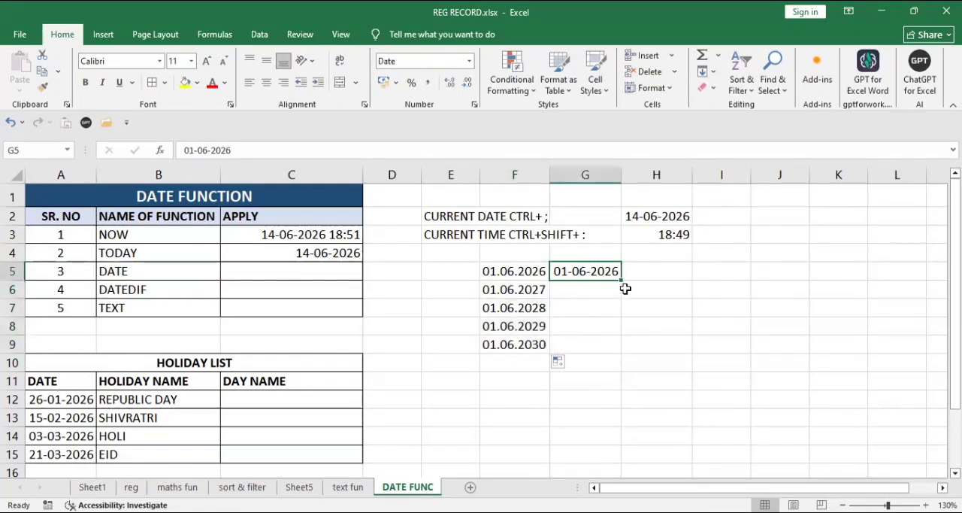
drag(623, 277, 621, 346)
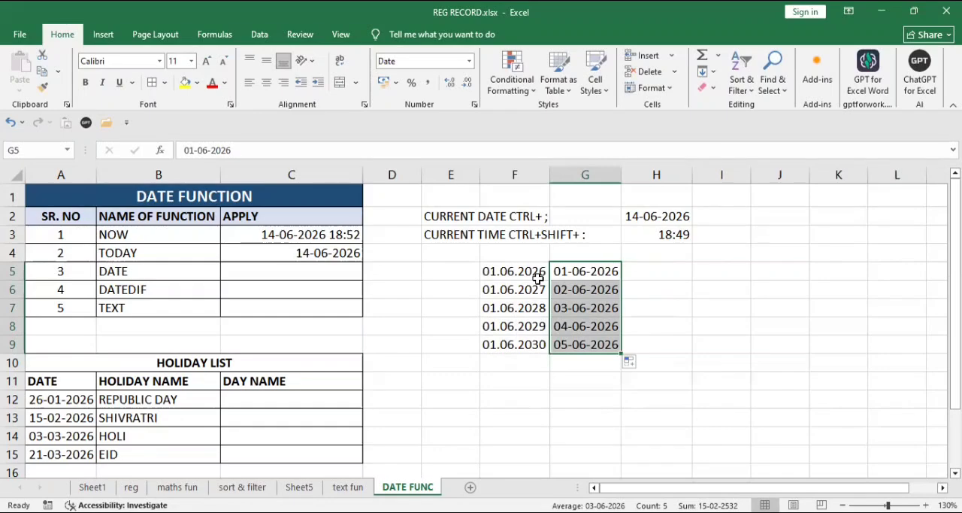
Step: Enter the formula =DATE(2026,06,12) in cell C5, beside the DATE function name
click(319, 272)
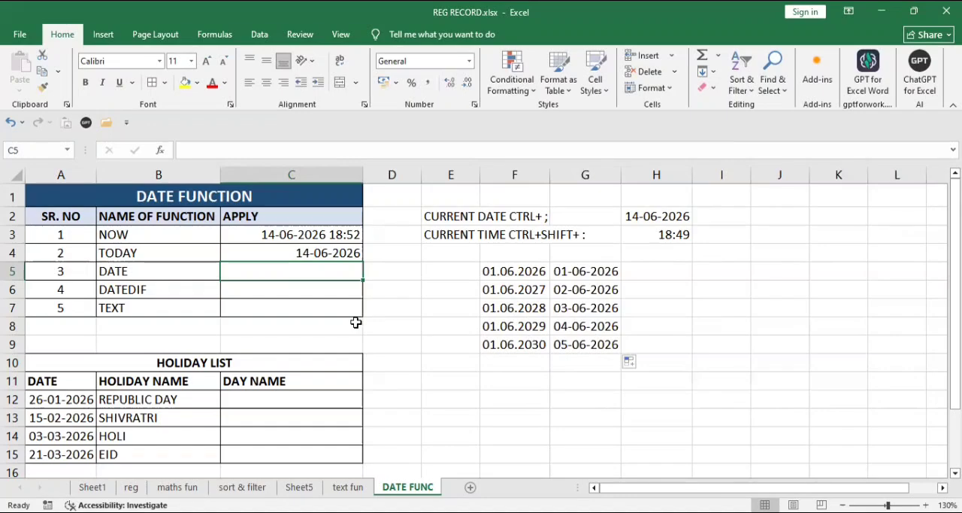
text(=D)
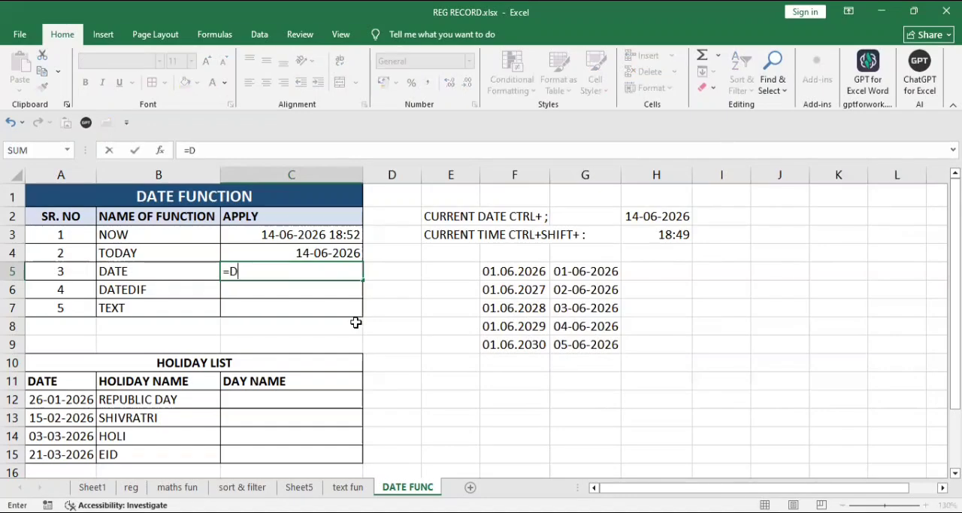
text(ATE()
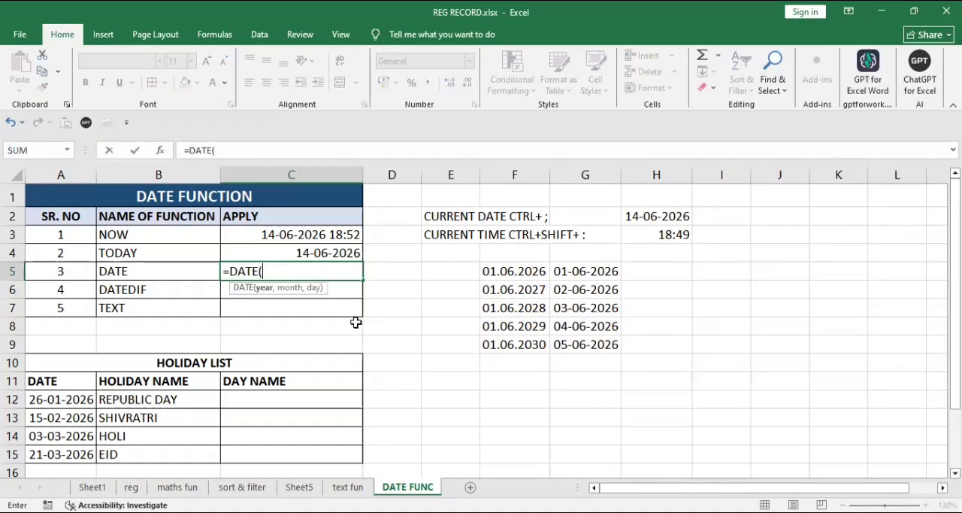
text(2026,06)
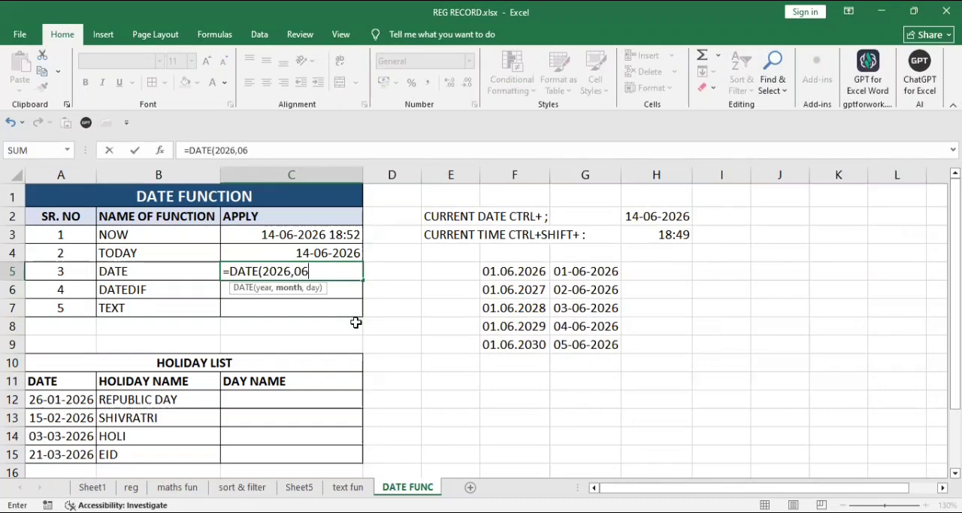
text(,0)
key(BackSpace)
text(12))
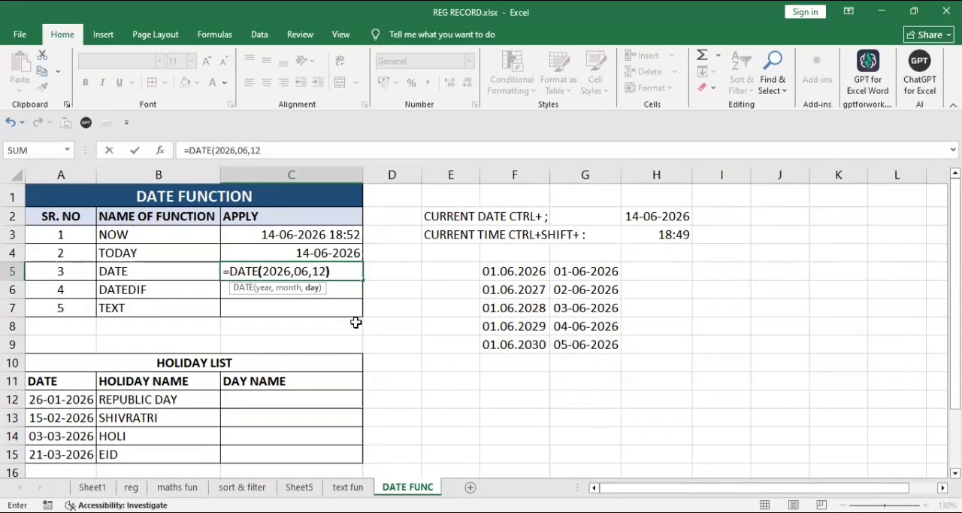
key(Return)
key(Return)
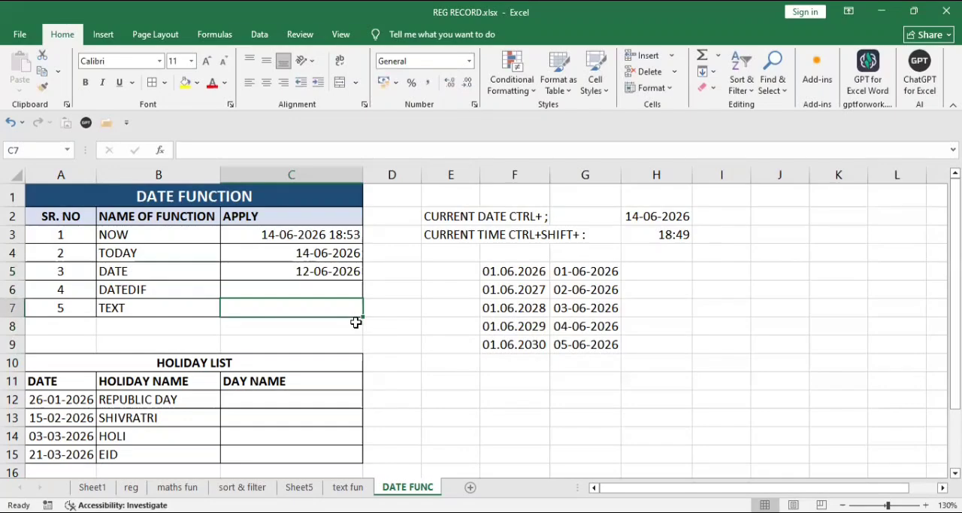
click(331, 269)
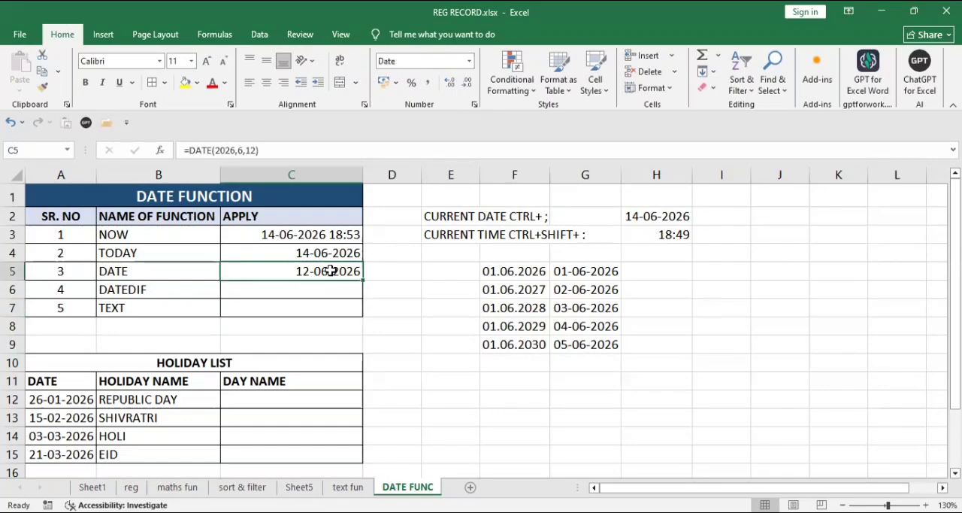
click(577, 269)
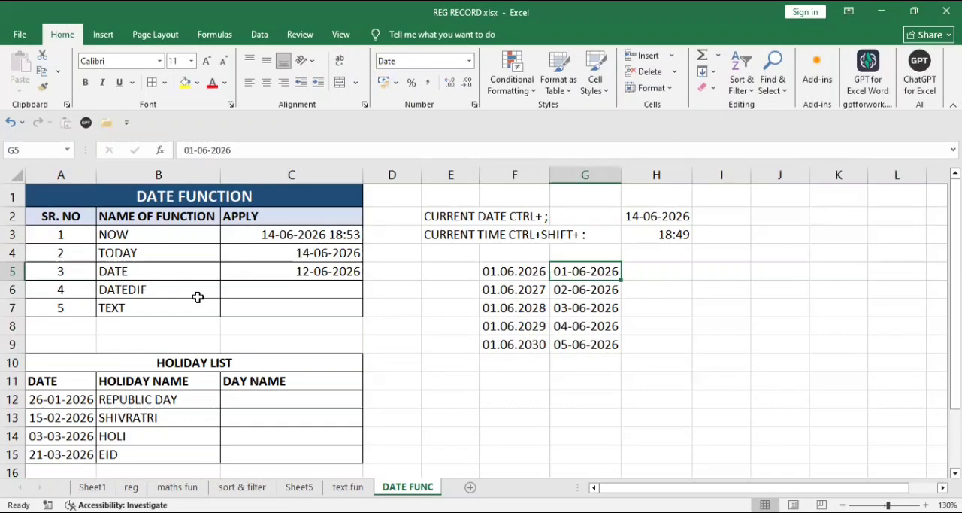
Step: Enter the header DOB in cell F11 and two sample dates of birth in F12 and F13
click(500, 383)
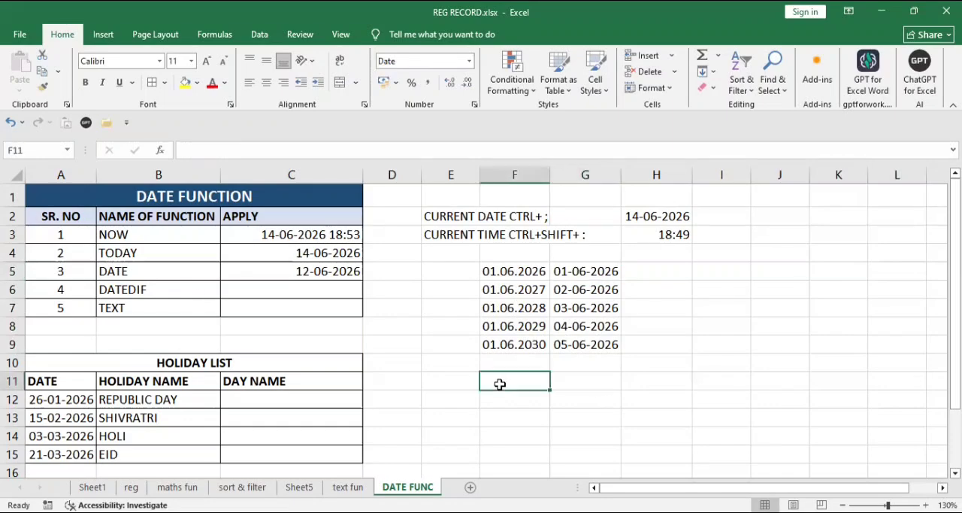
text(DOB)
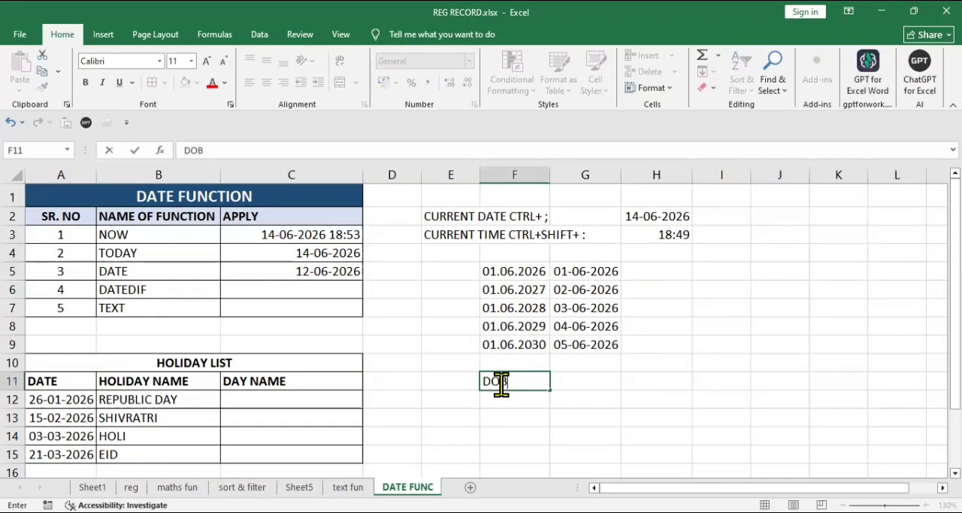
key(Return)
text(02)
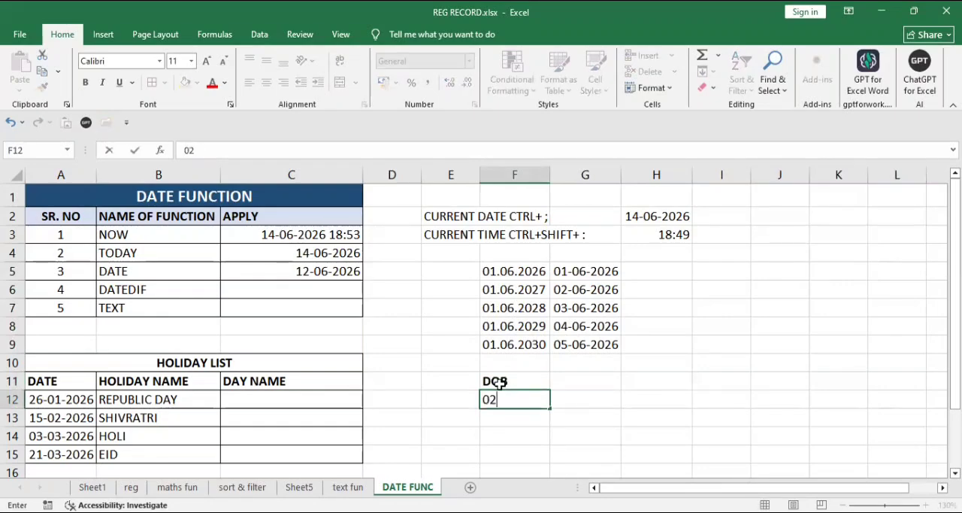
text(-01-2000)
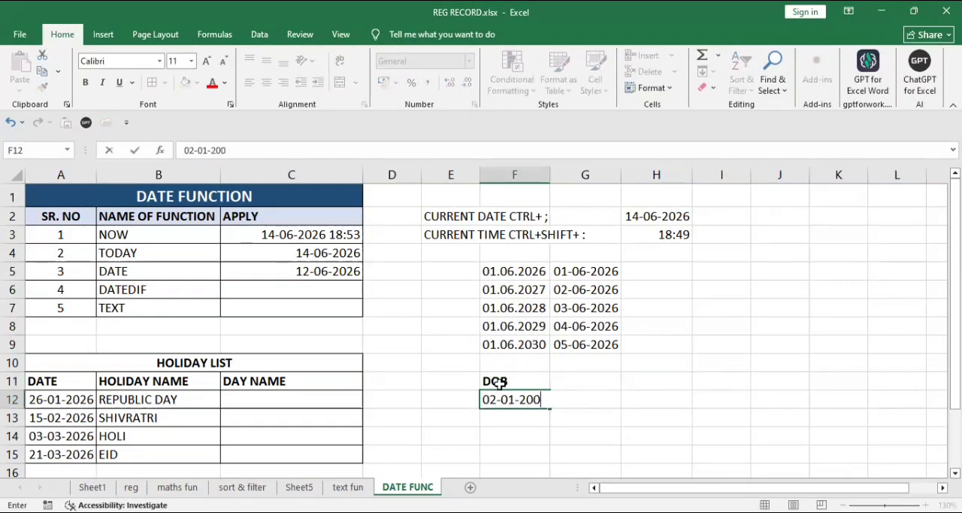
key(Return)
text(05-06-)
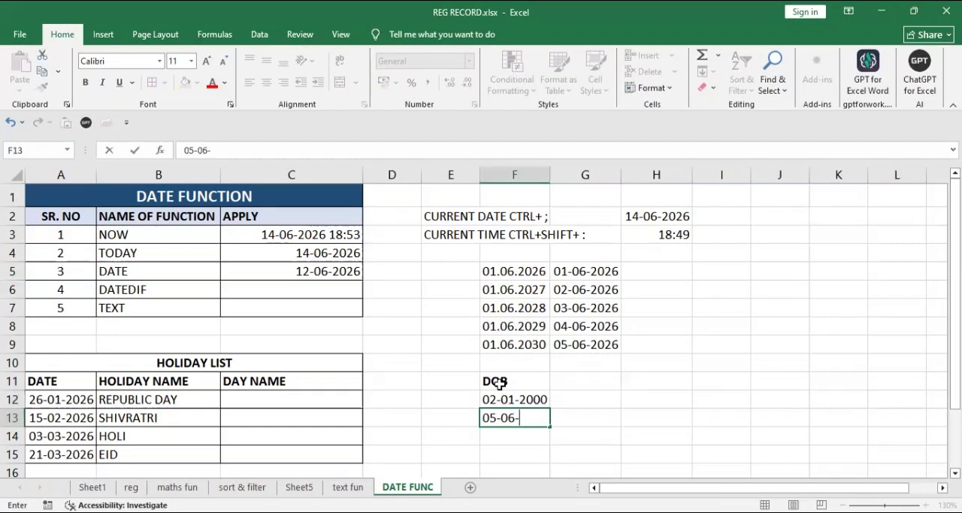
text(200501-)
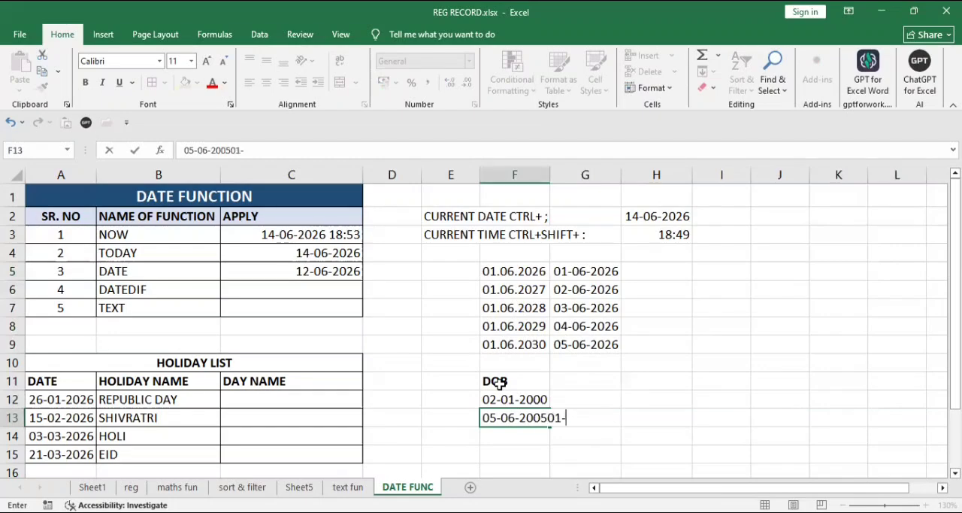
key(BackSpace)
key(BackSpace)
key(Return)
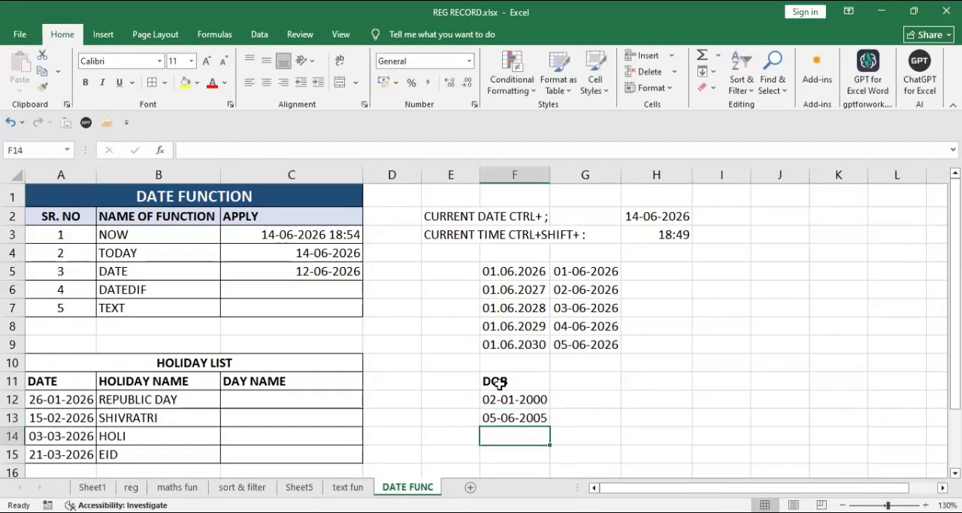
Step: Add three more hyphen-separated dates of birth to the DOB list in cells F14 to F16
text(01-01-2009)
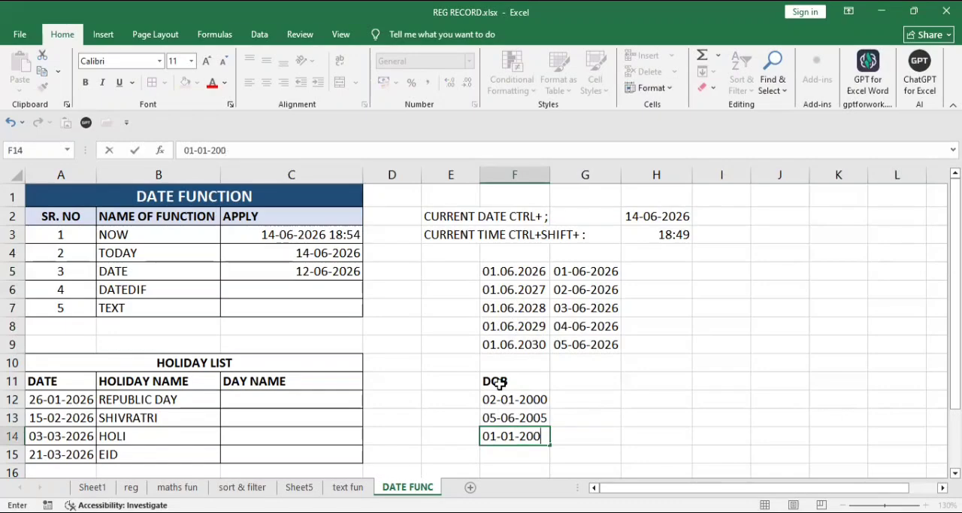
key(Return)
text(04-0)
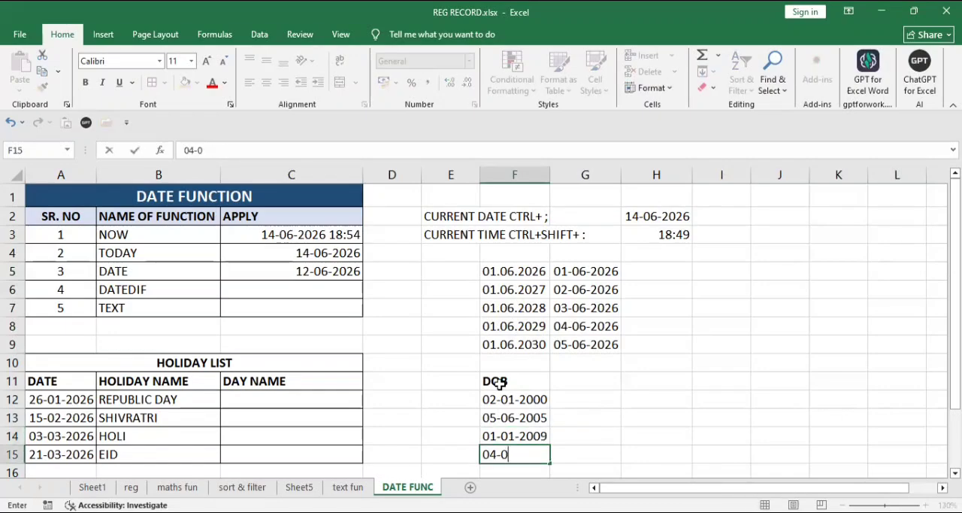
text(7-2001)
key(Return)
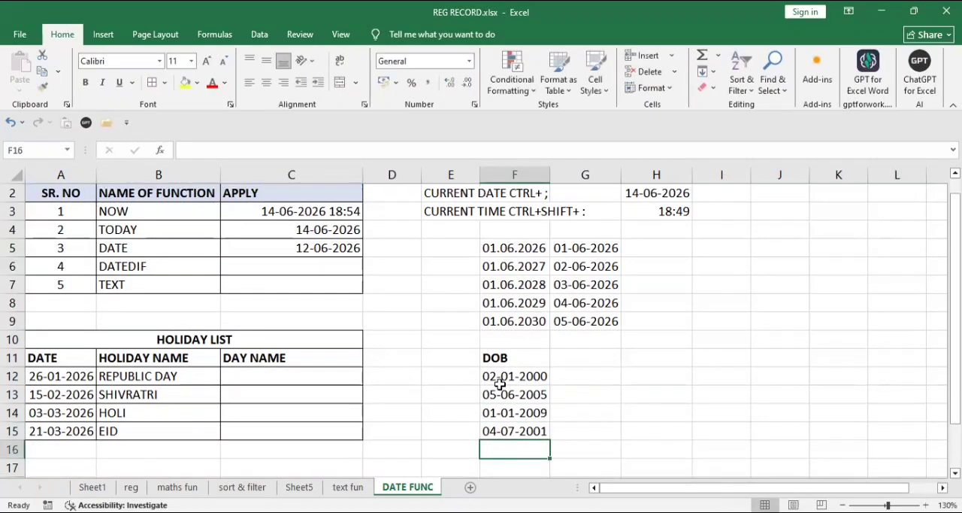
text(02-)
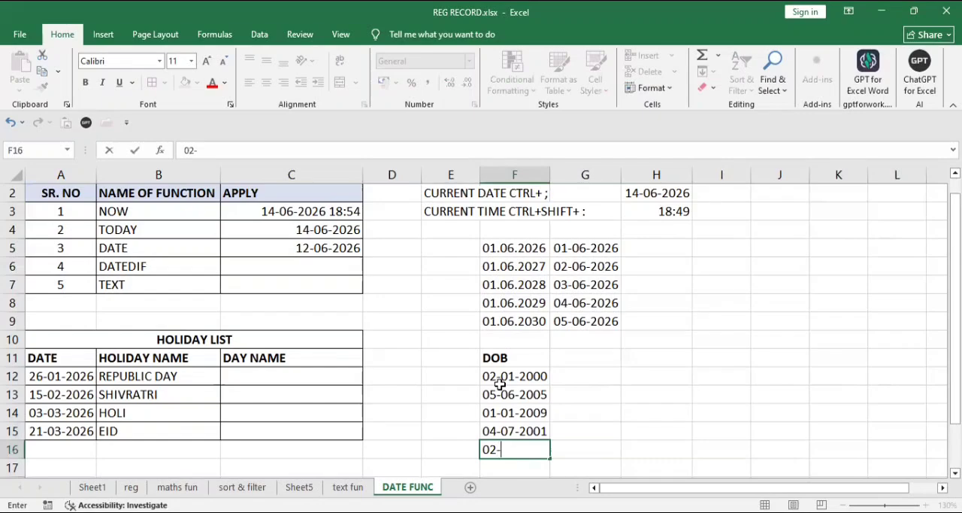
text(08-199)
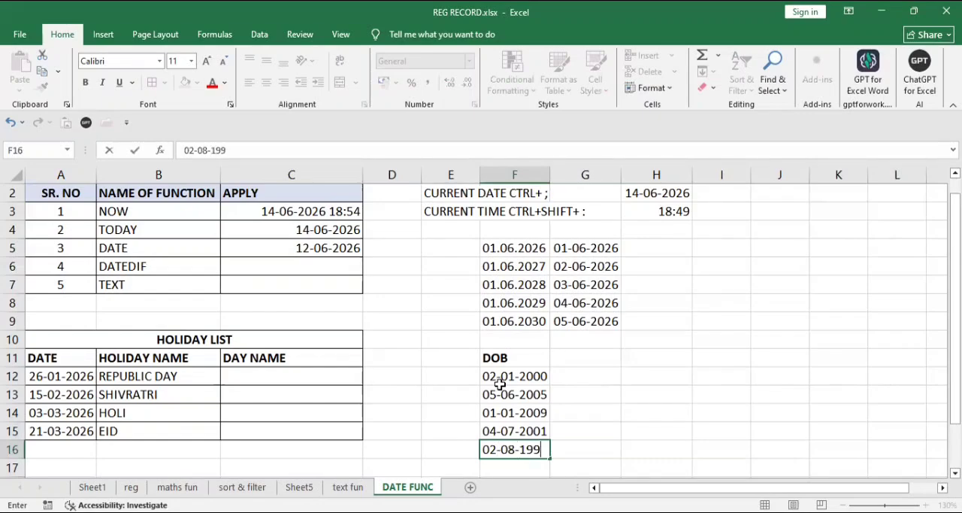
text(1)
key(Tab)
key(Up)
key(Up)
key(Up)
key(Up)
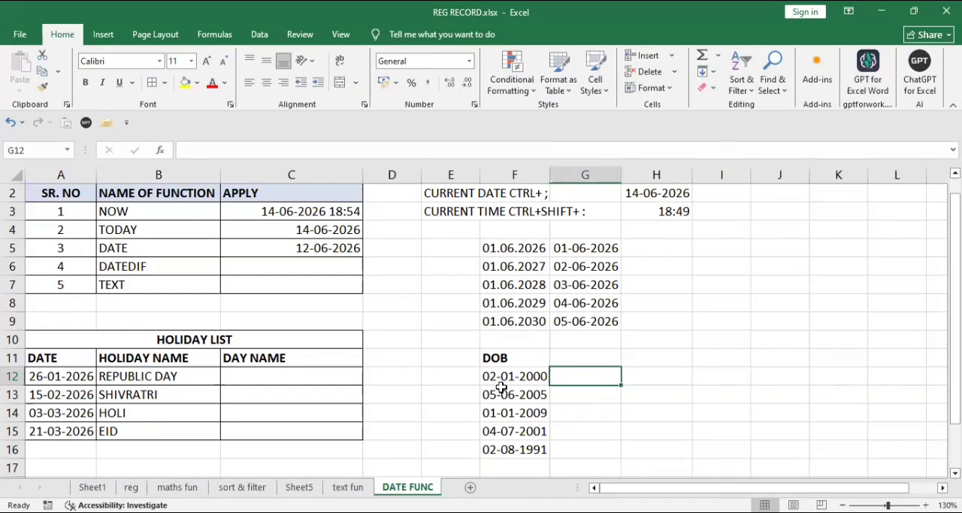
Step: Enter the header AGE in cell G11, beside the DOB header
click(690, 319)
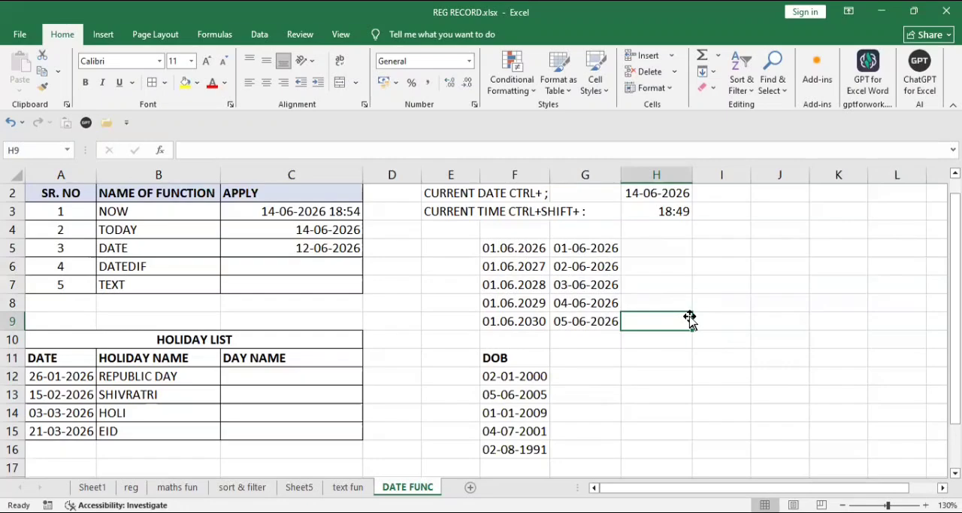
click(589, 373)
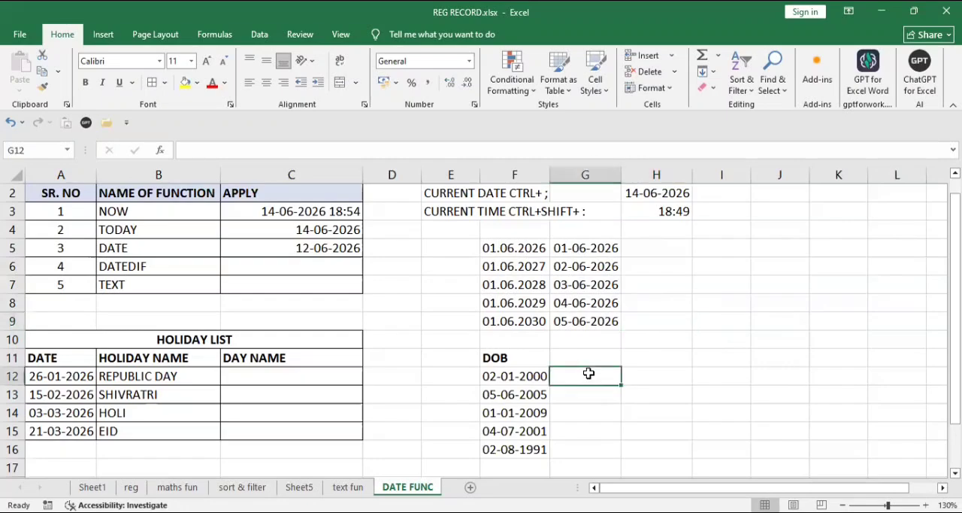
key(Up)
text(AGE)
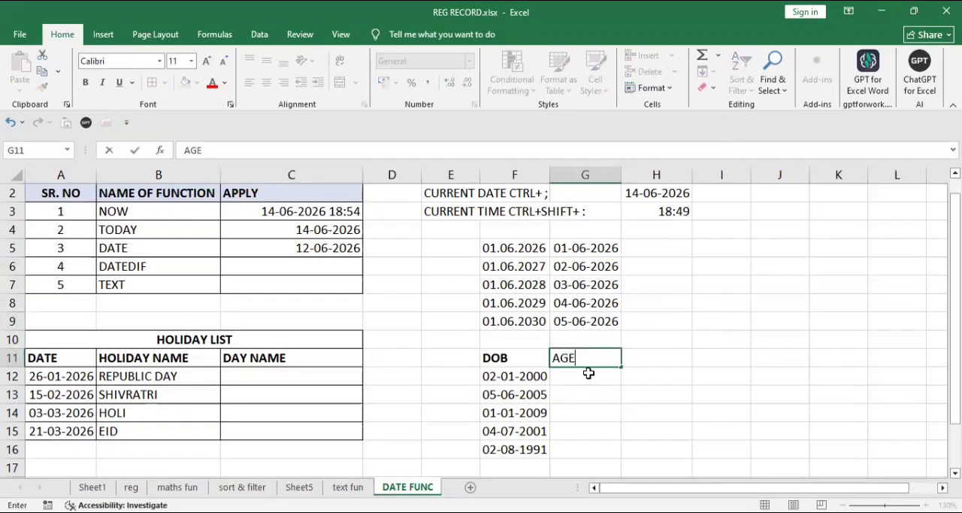
key(Return)
Step: Enter the formula =DATEDIF(F12,TODAY(),"Y") in cell G12 to calculate the age from the first date of birth
text(=D)
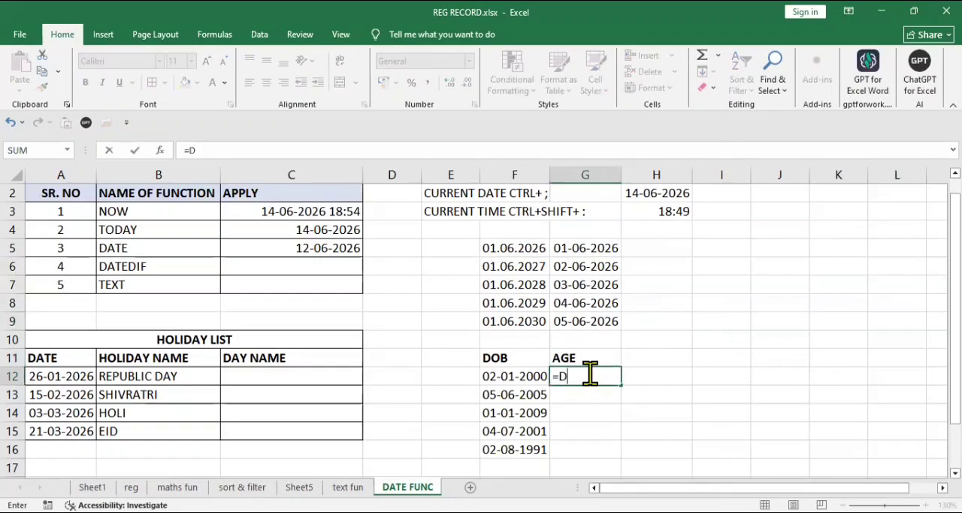
text(ATEDIF()
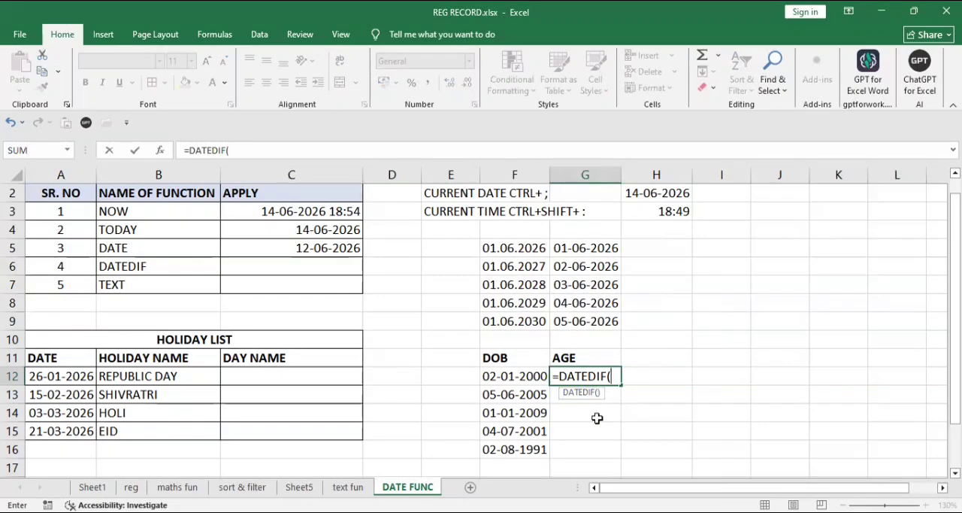
click(502, 376)
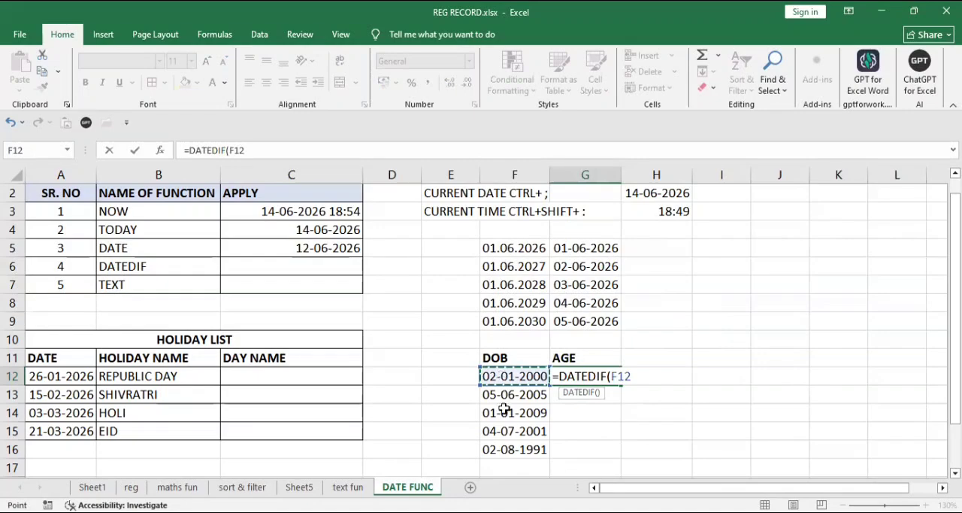
text(,)
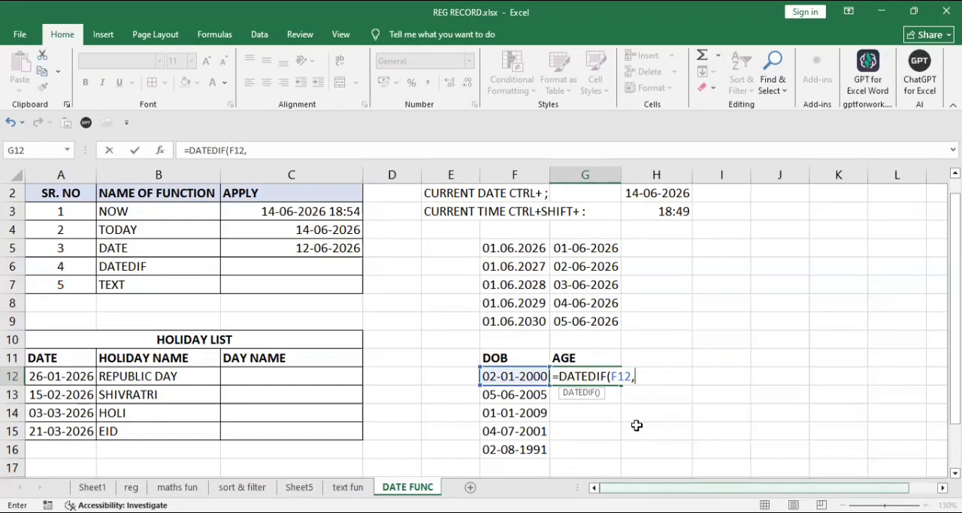
text(TODAY)
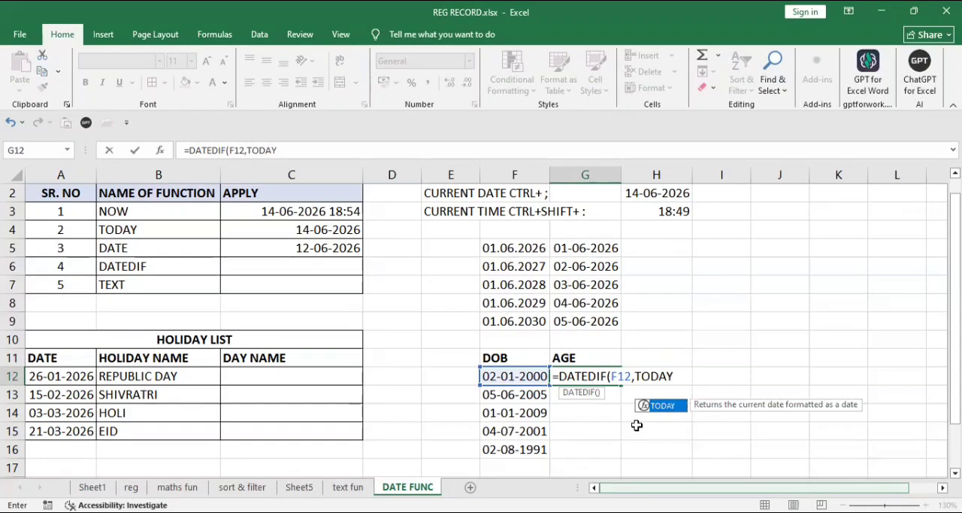
text((),)
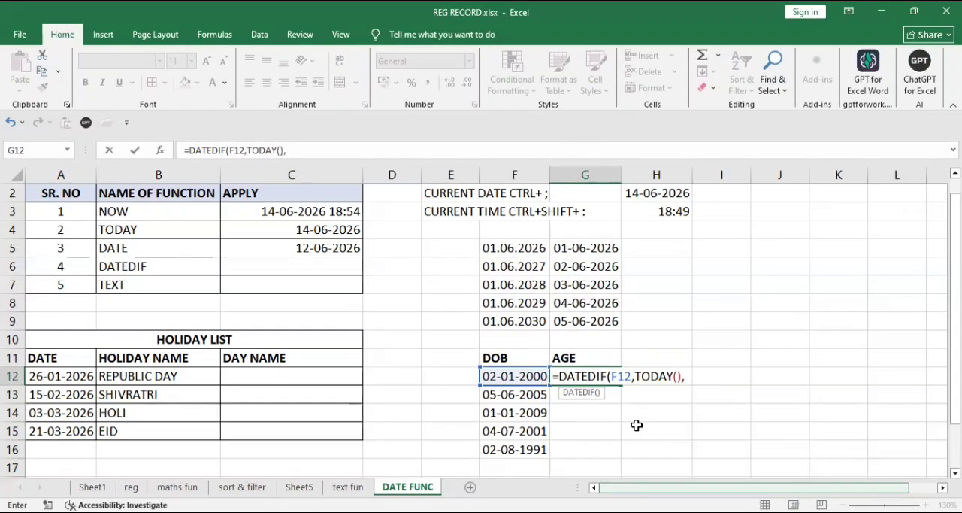
text("Y"))
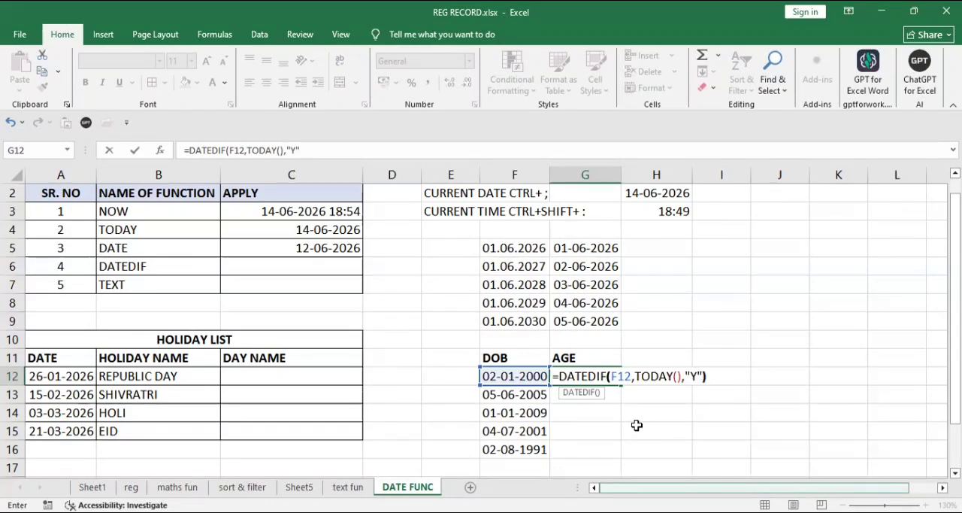
key(Return)
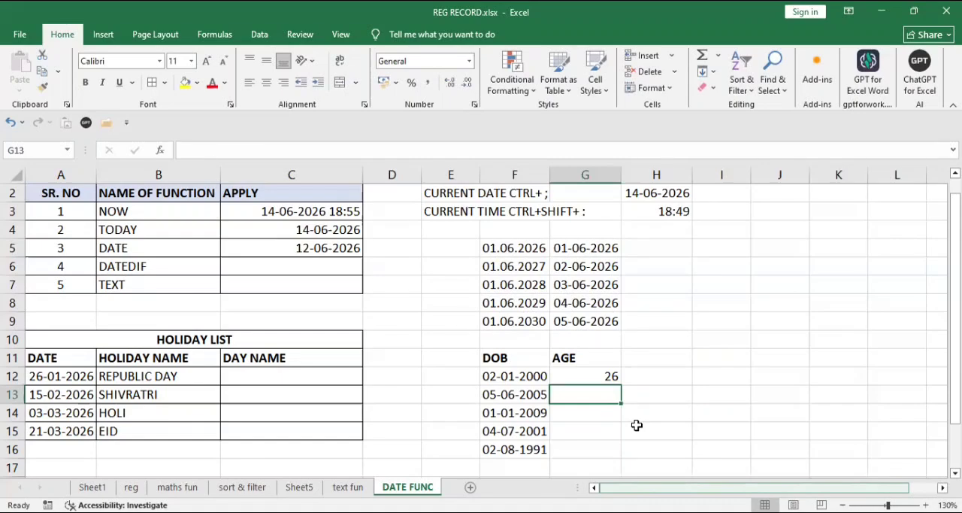
Step: Fill the age formula from G12 down through G16 for the remaining dates of birth
key(Up)
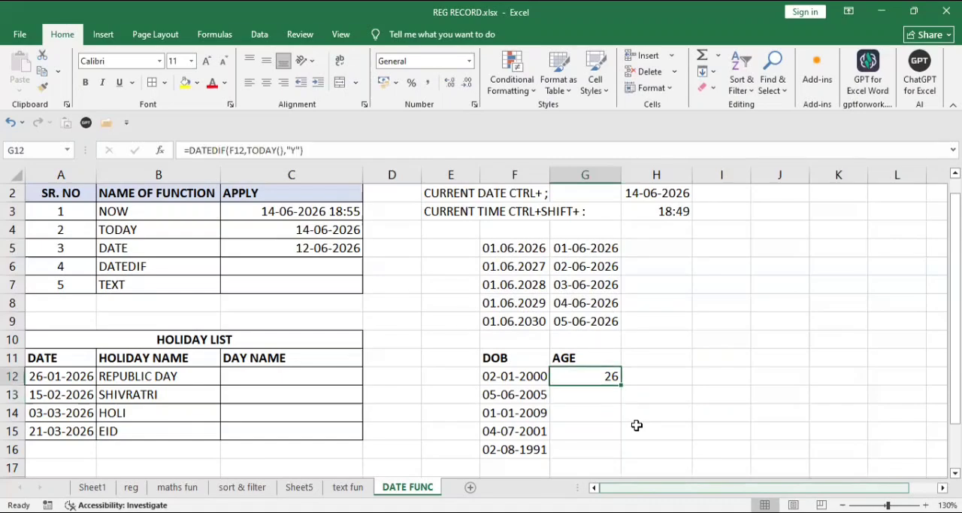
key(shift+Down)
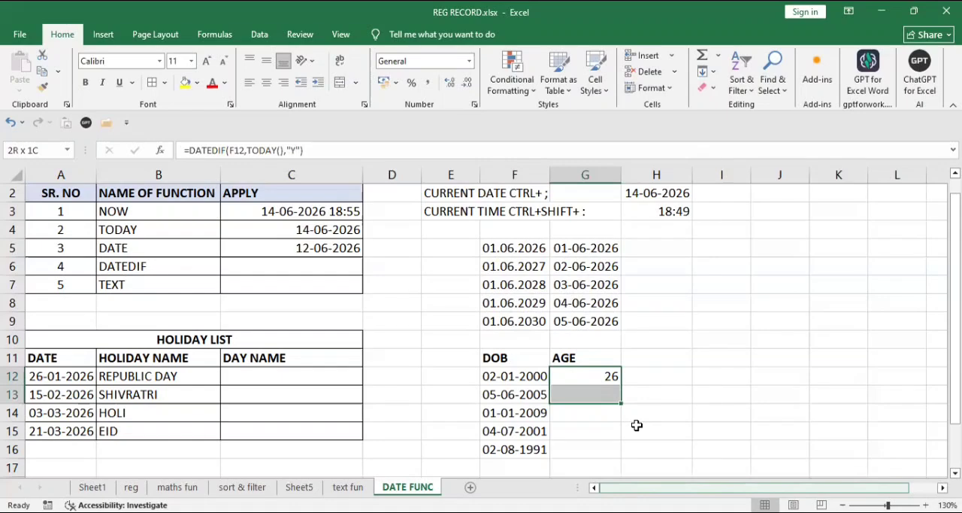
click(602, 374)
drag(619, 385, 613, 418)
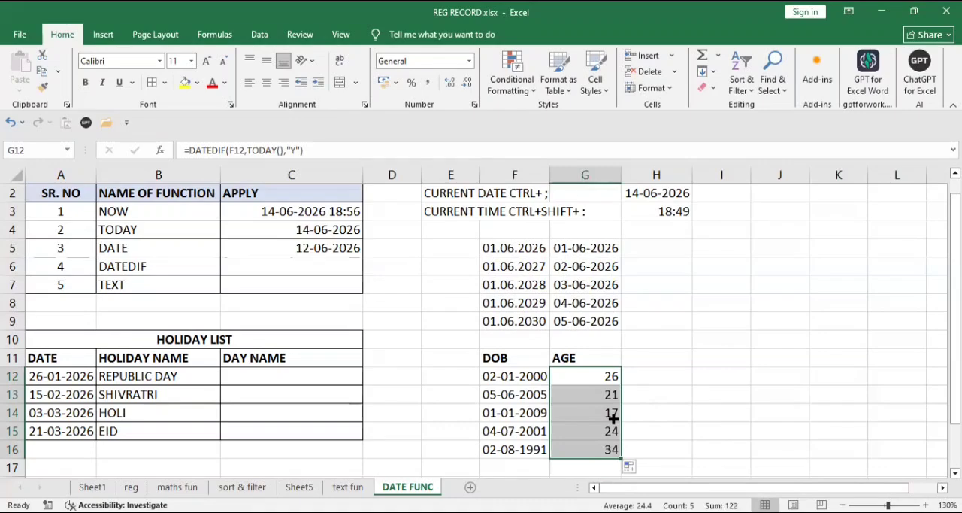
click(652, 431)
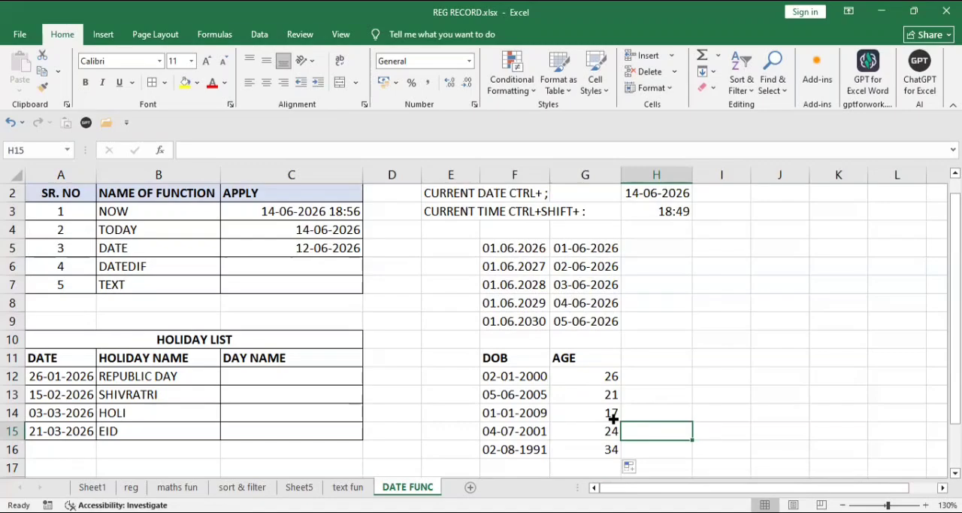
Step: Enter the note START DATE, END DATE, YEAR in cell H10 to document the DATEDIF arguments
click(664, 335)
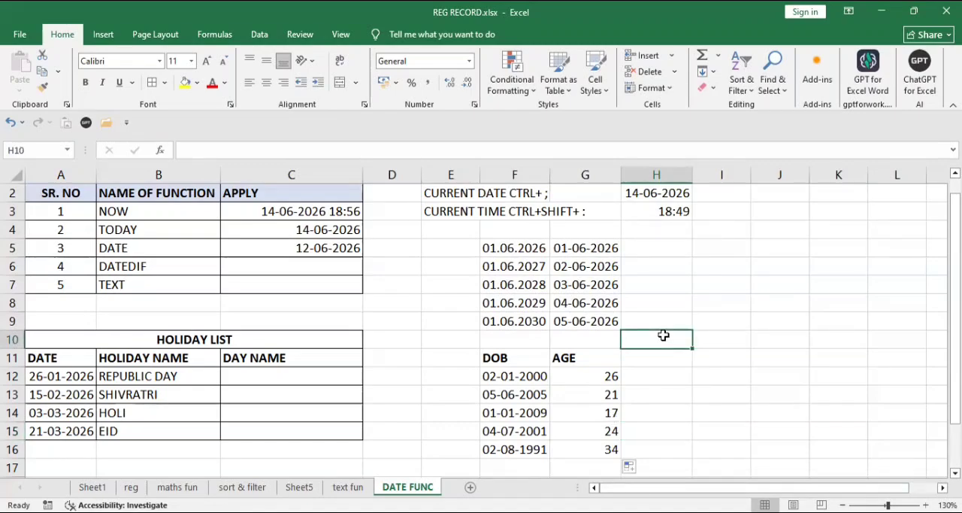
text(START)
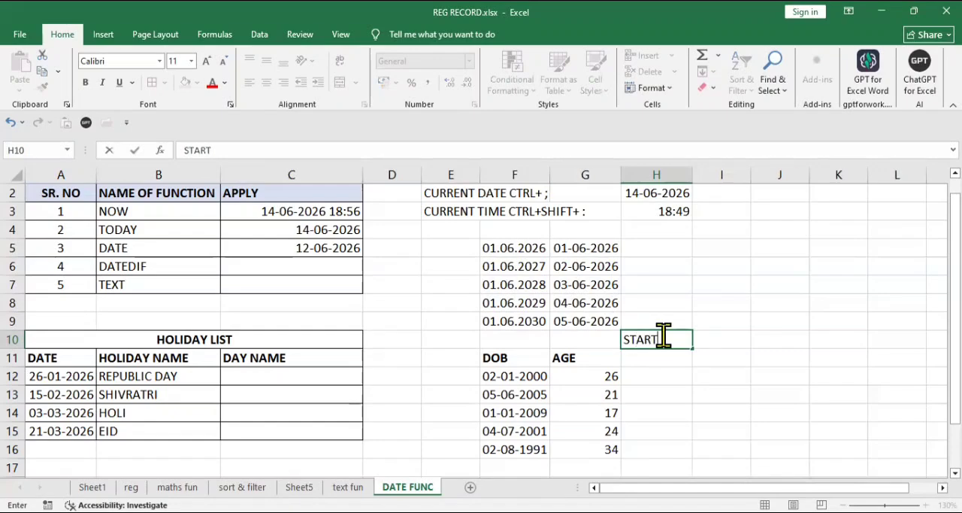
text( DATE, CURREN)
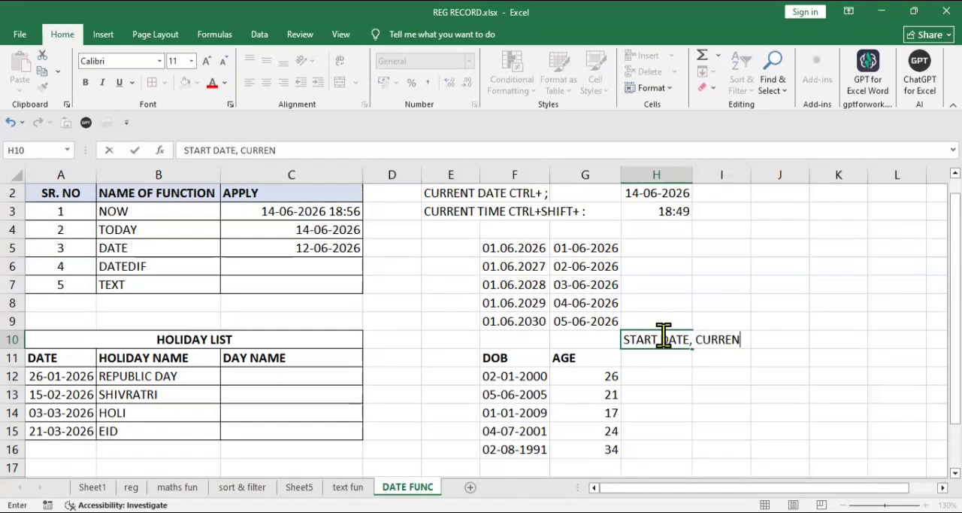
key(BackSpace)
key(BackSpace)
key(BackSpace)
key(BackSpace)
key(BackSpace)
key(BackSpace)
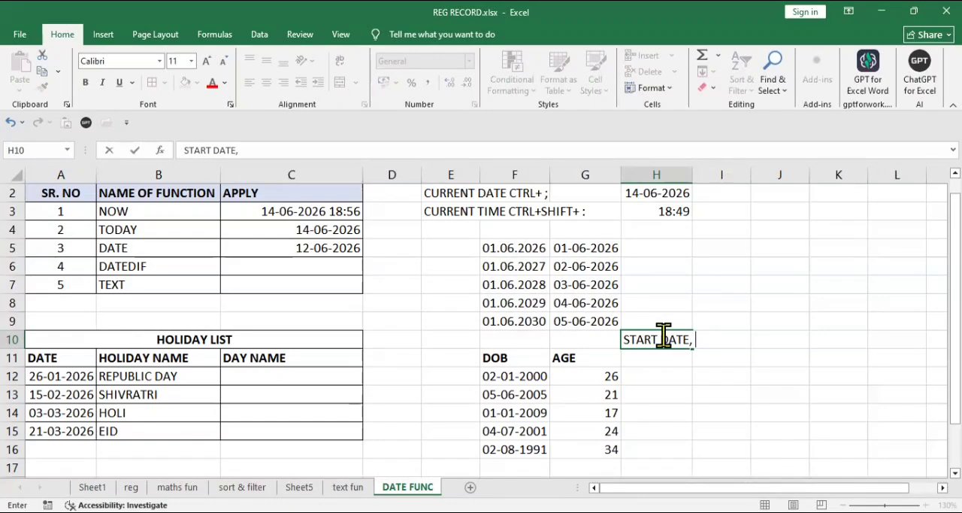
text(END DATE, )
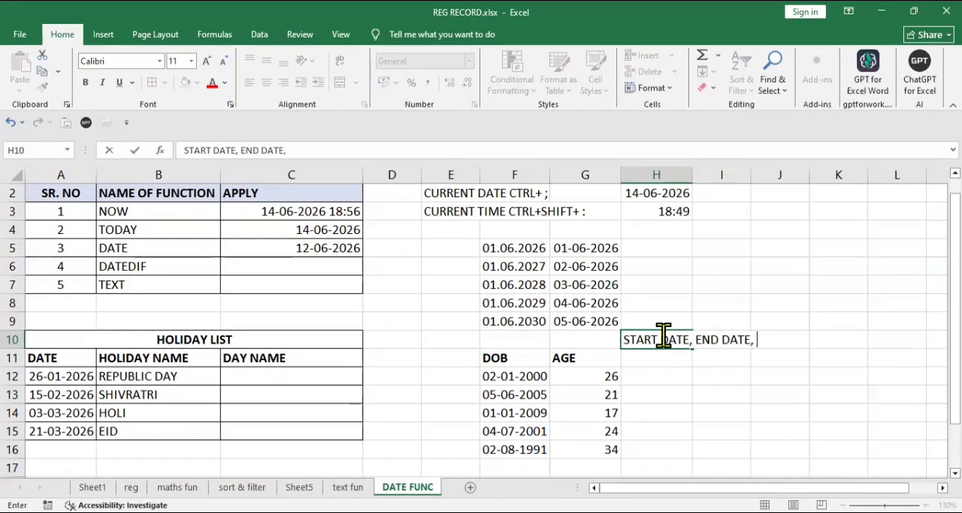
text(YEAR)
key(Return)
click(662, 337)
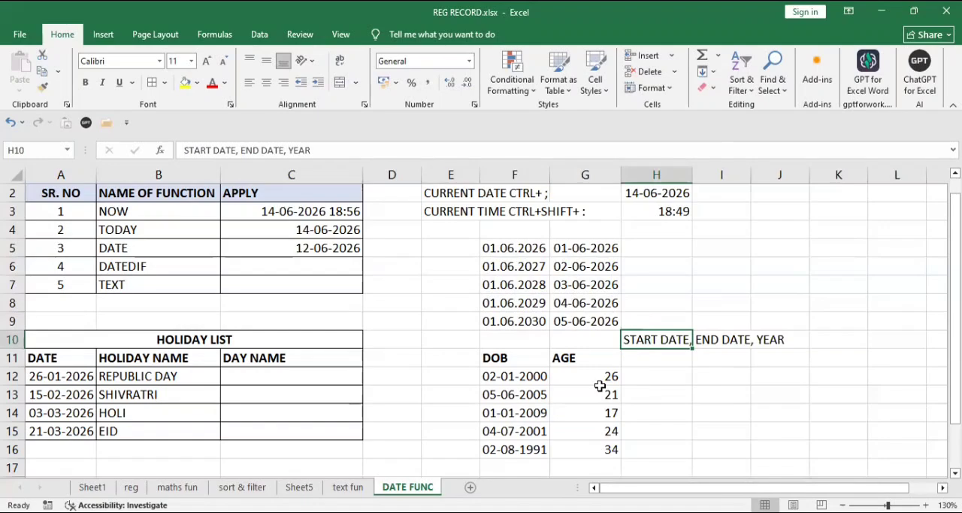
click(283, 283)
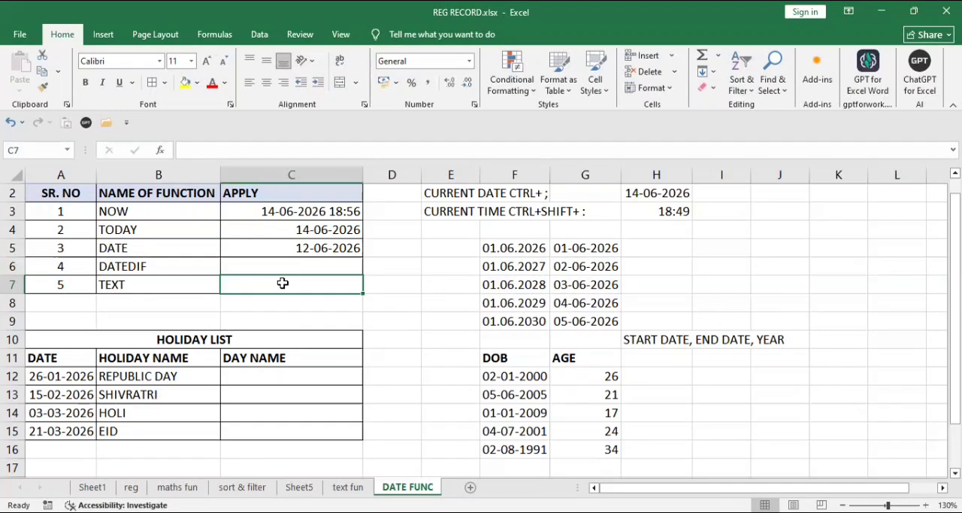
click(54, 379)
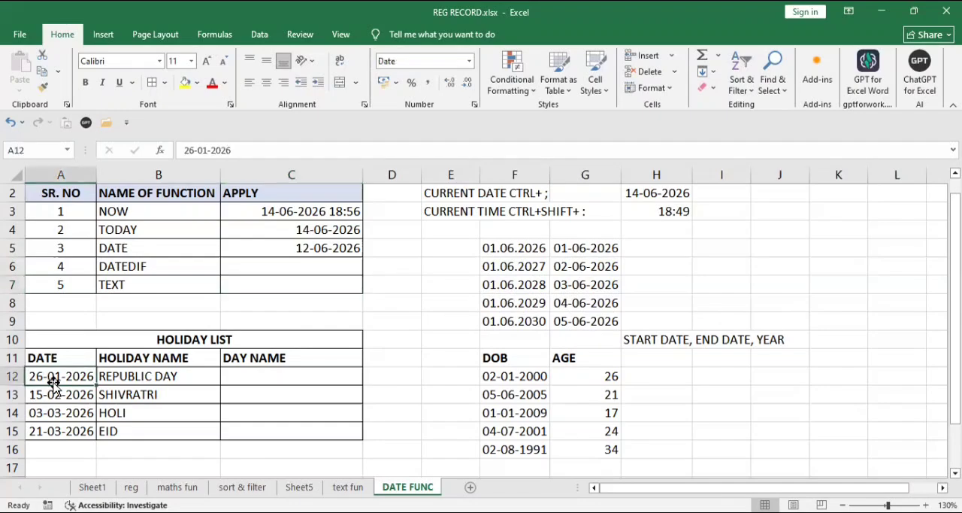
click(299, 381)
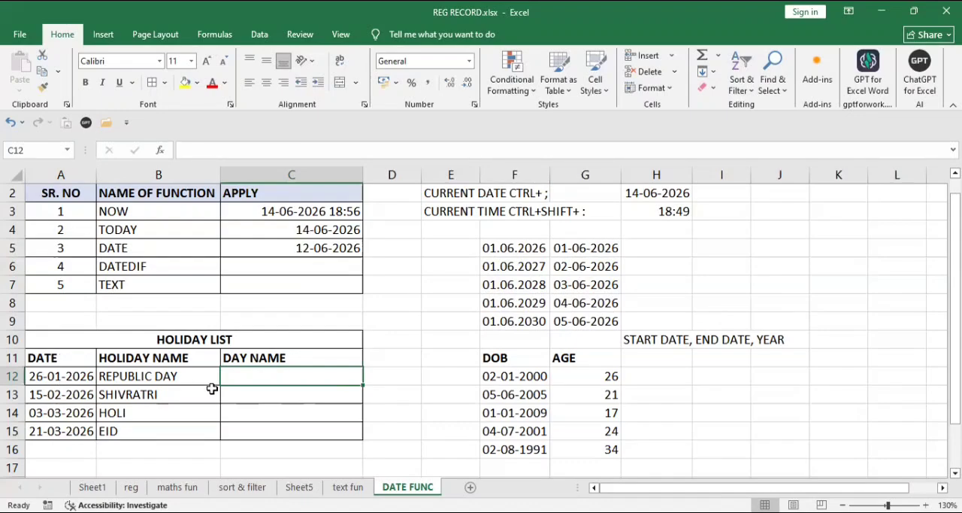
click(286, 283)
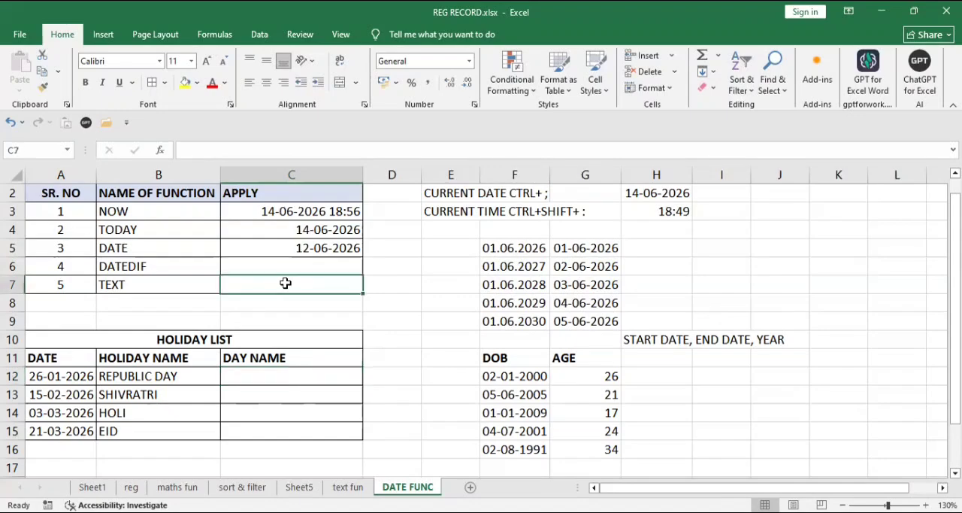
Step: Enter =TEXT(A12,"DDDD") in cell C12 of the holiday list's DAY NAME column and fill it down through C15
click(270, 378)
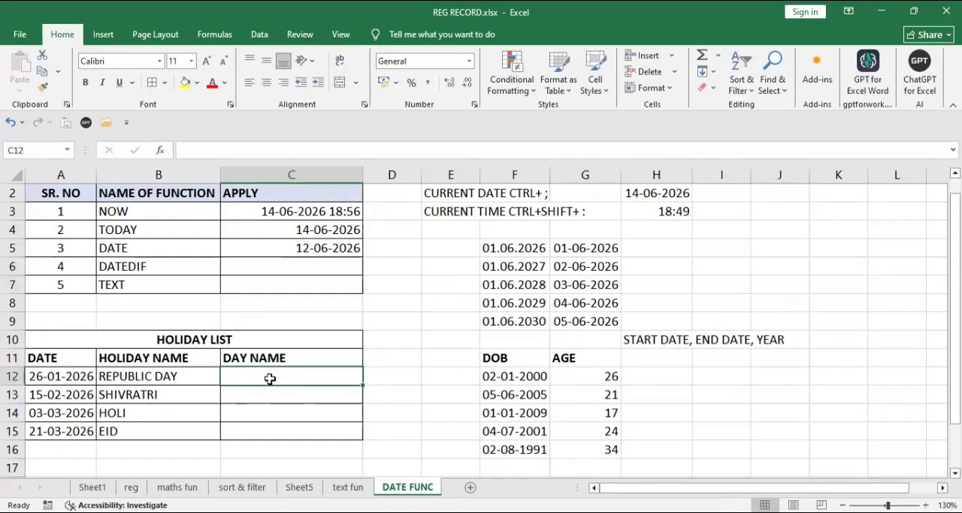
text(=)
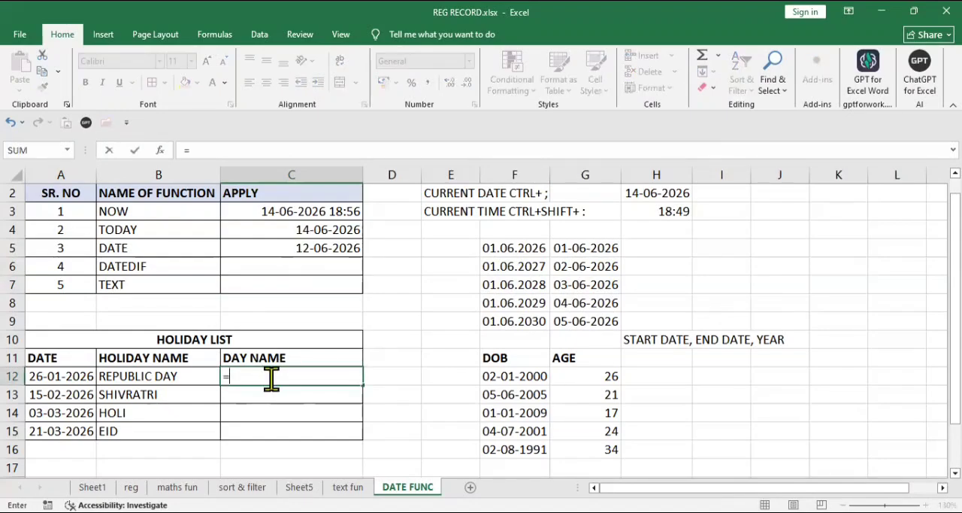
text(TEXT()
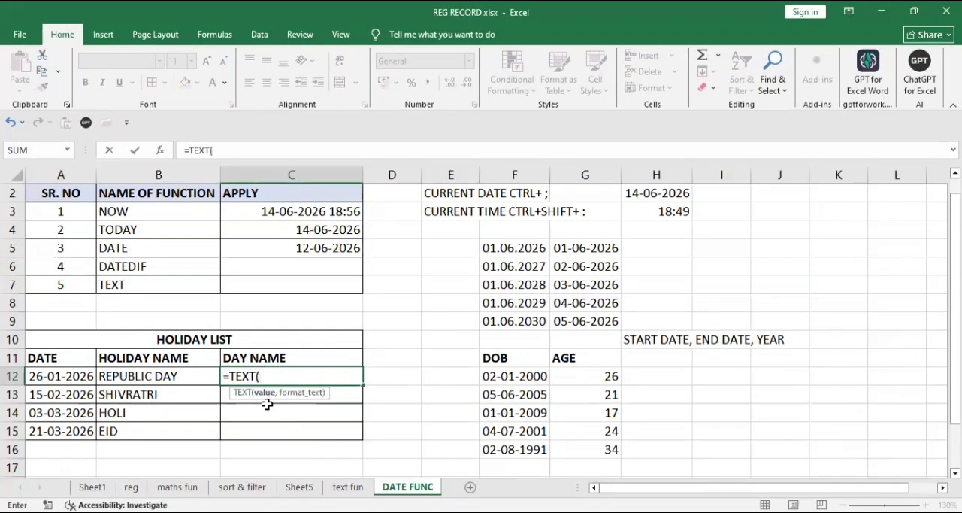
click(70, 378)
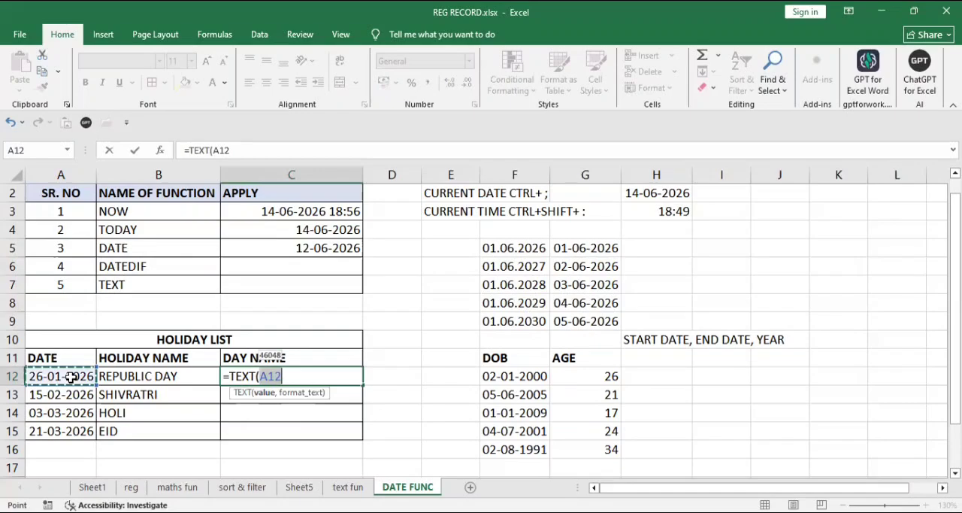
text(,)
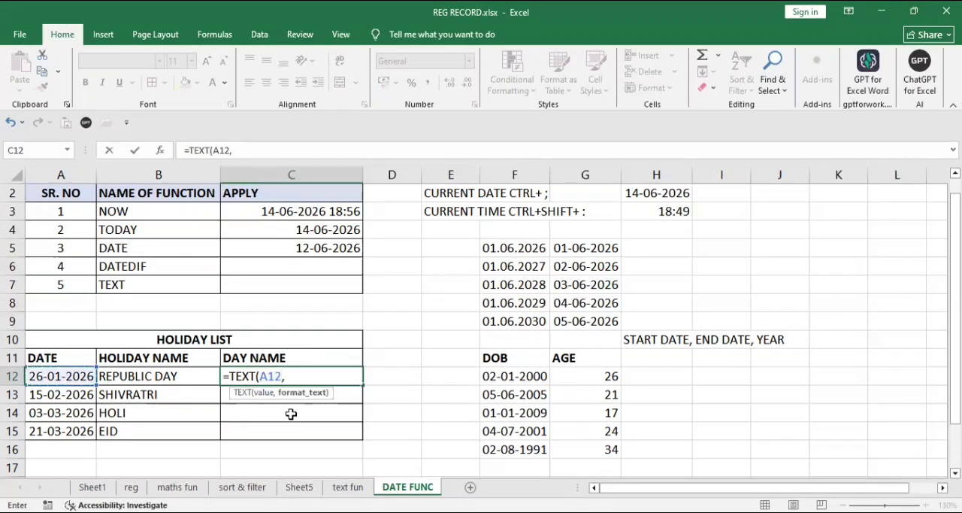
text("DDDD)
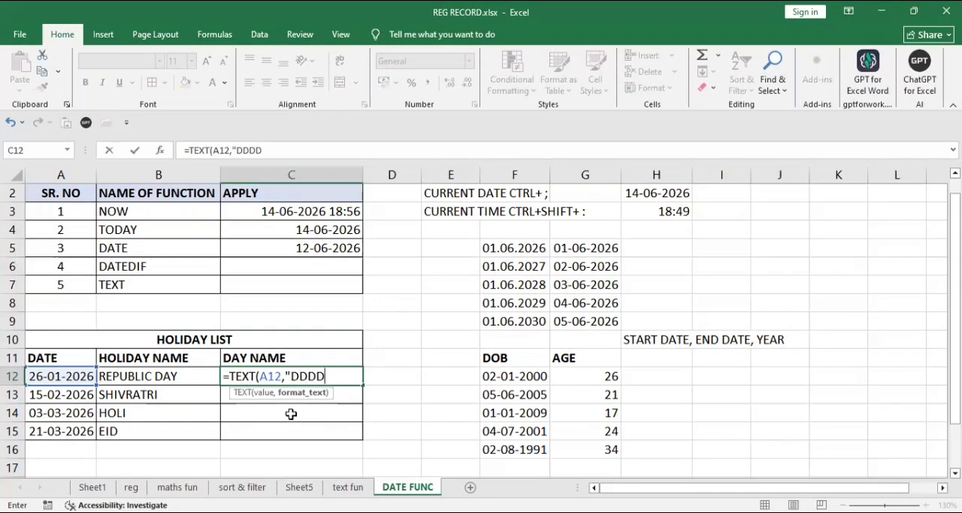
text(")
key(Return)
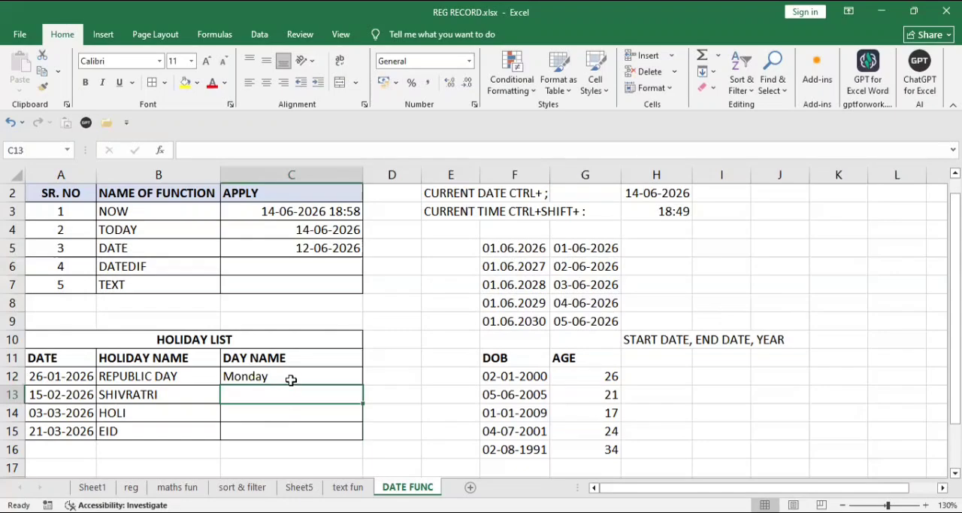
click(291, 379)
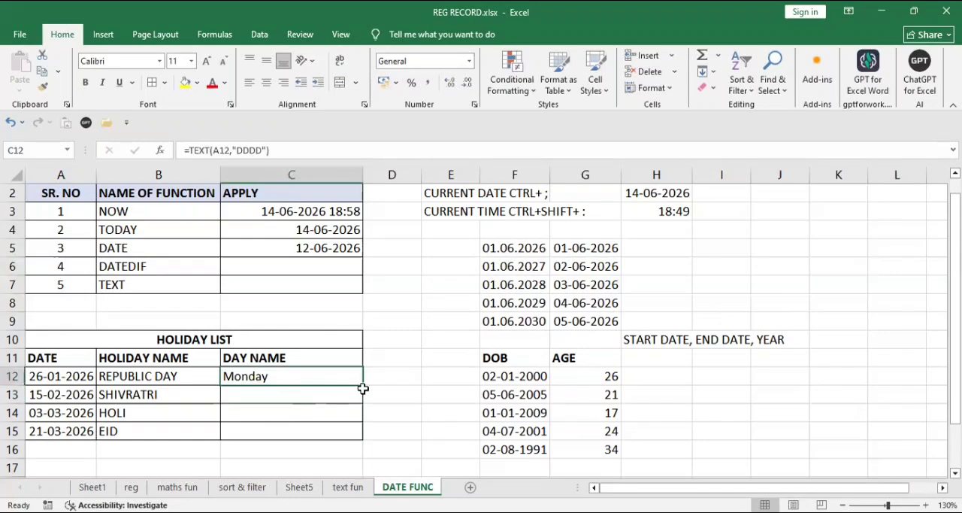
drag(362, 384, 360, 426)
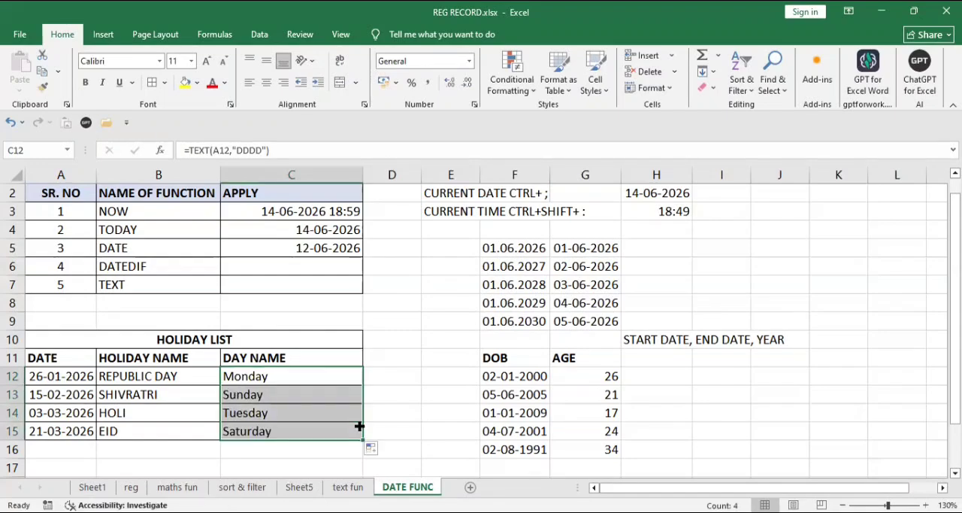